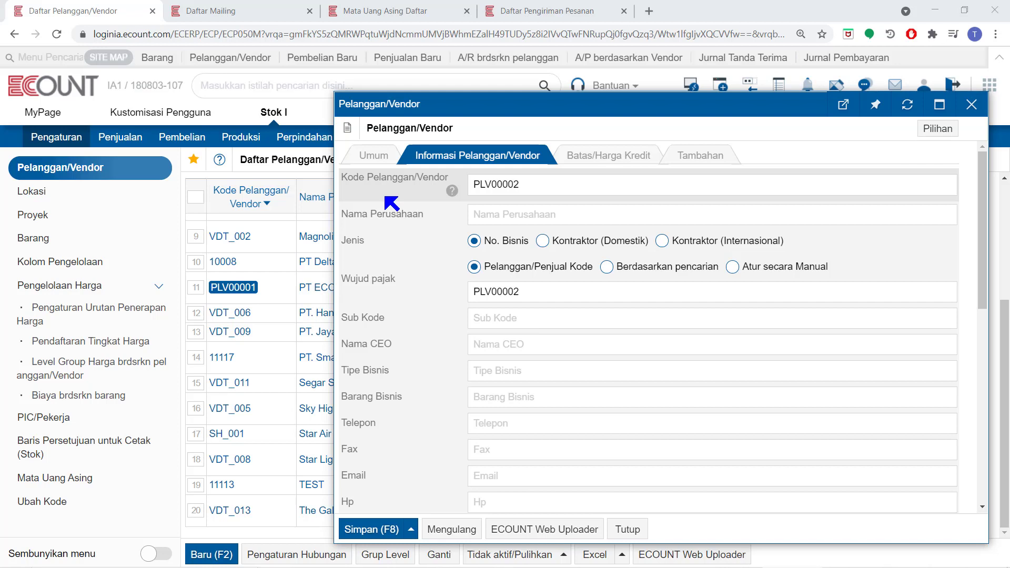
- Review the automatic numbering settings for Kode Pelanggan/Vendor, including the columns that can be added to the preset, and close them without changes
click(504, 185)
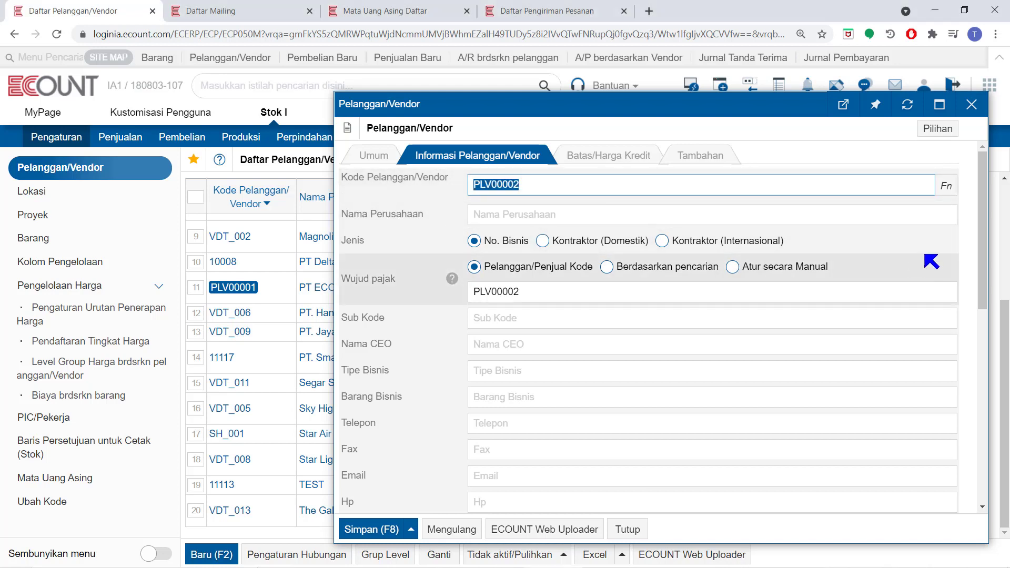
click(947, 189)
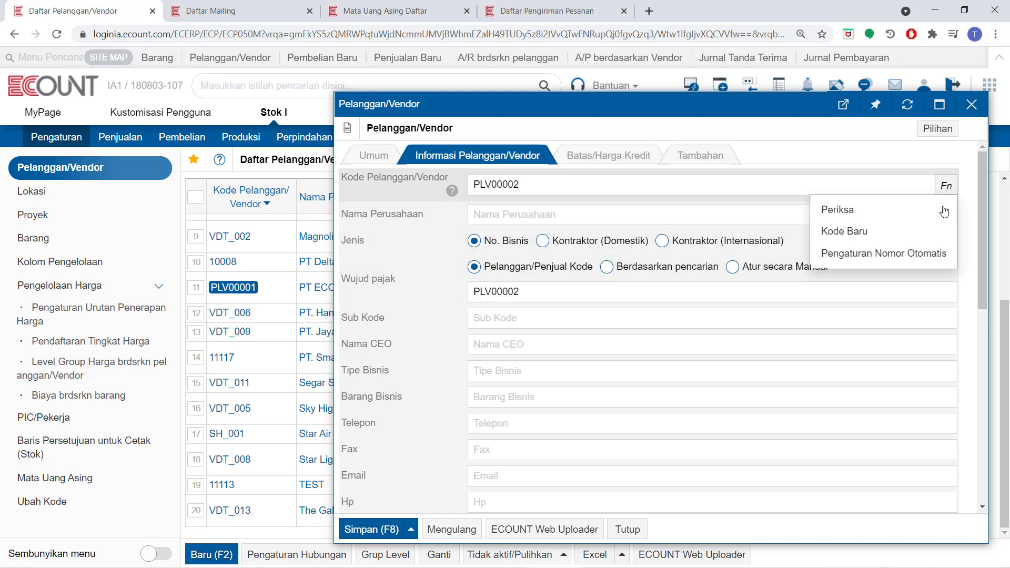
click(930, 256)
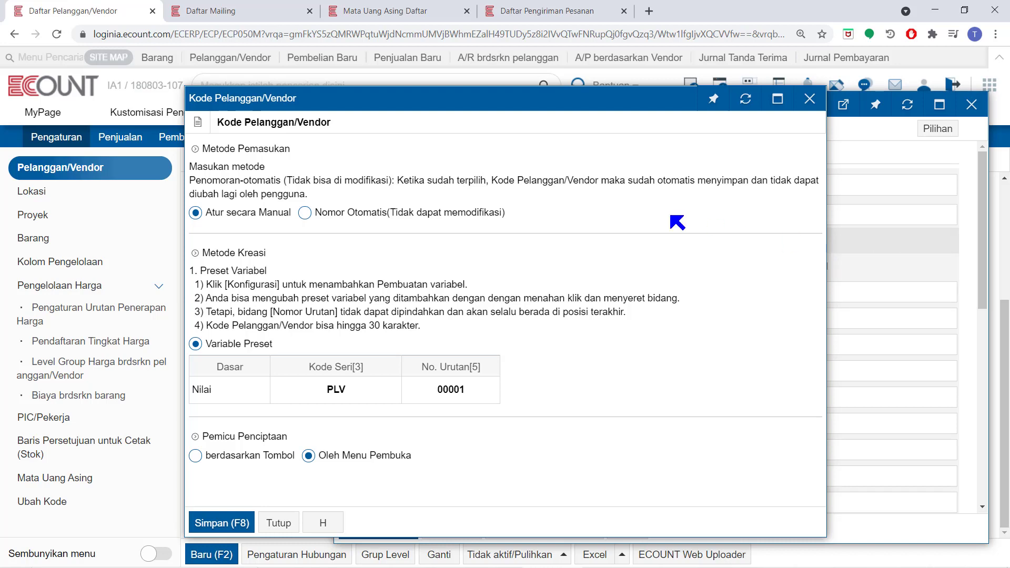
click(284, 383)
click(315, 398)
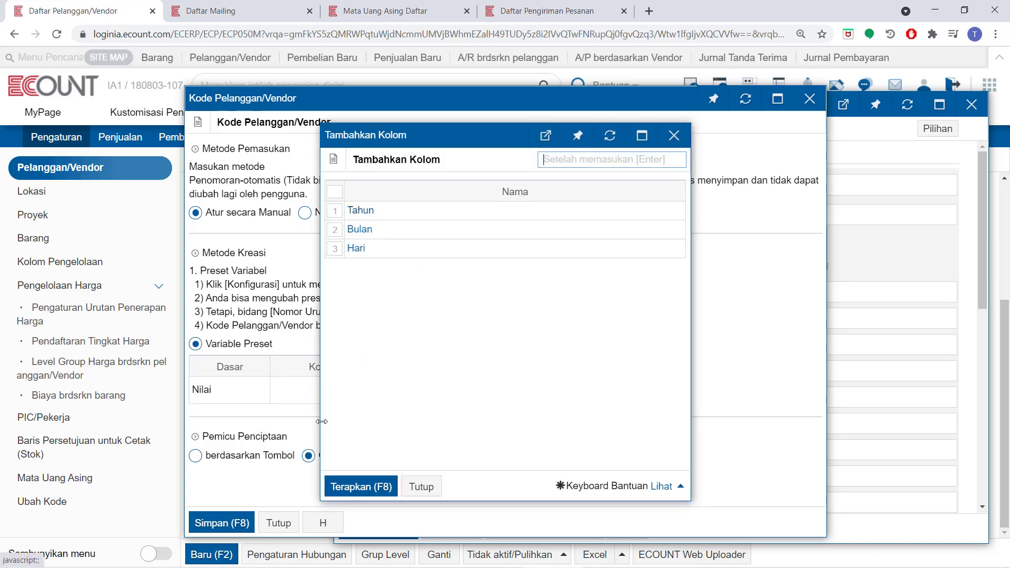
click(420, 486)
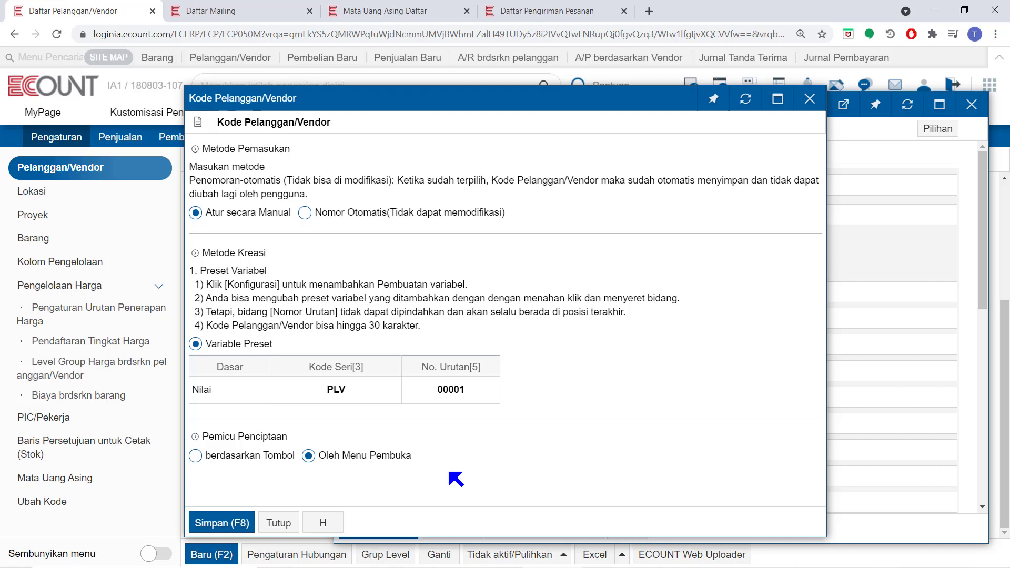
click(359, 383)
drag(289, 437, 204, 430)
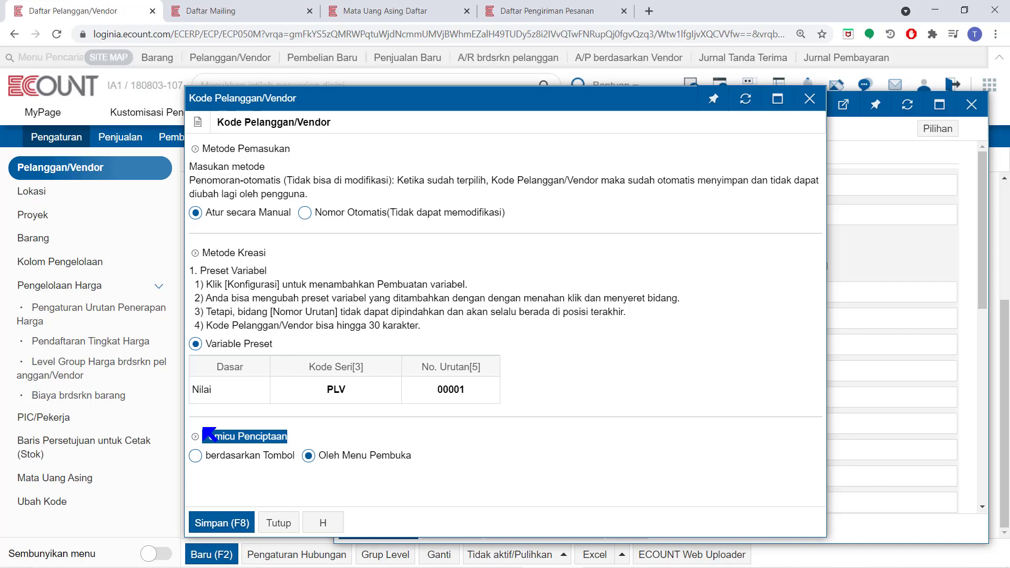
click(280, 522)
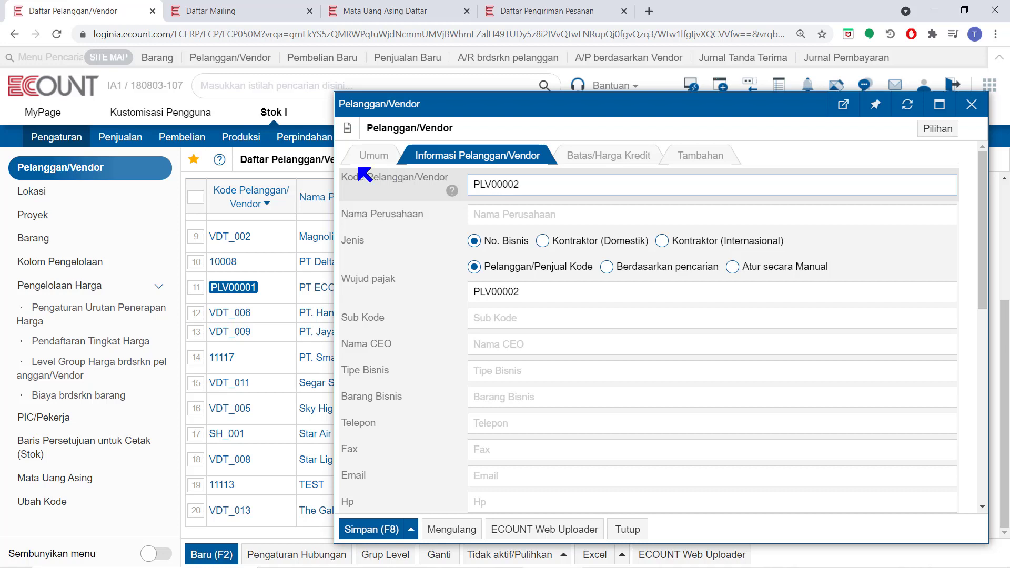
- Open the PT ECOUNT ERP SYSTEM record's Informasi Pelanggan/Vendor details and set Wujud pajak to Atur secara Manual
click(233, 287)
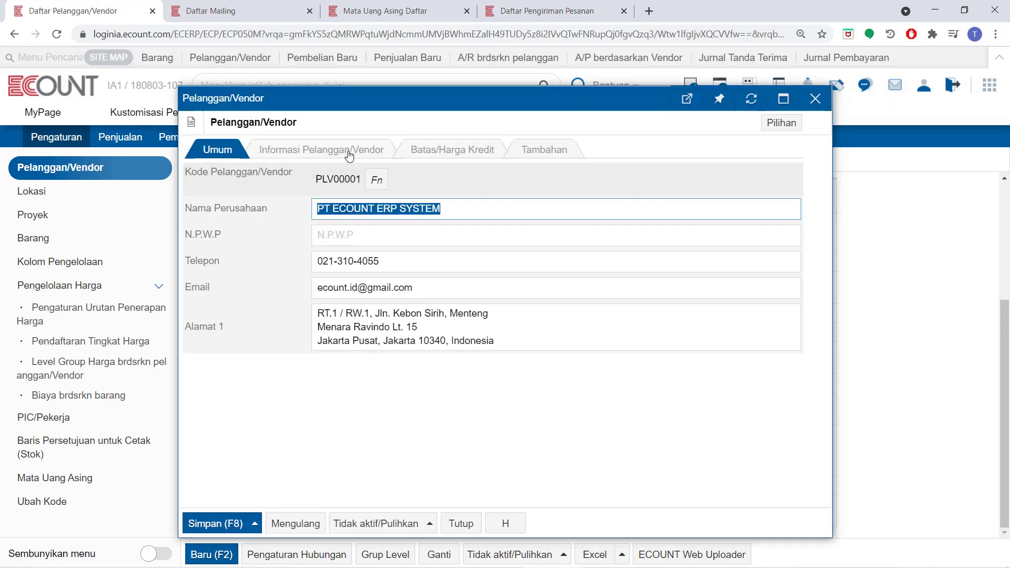
click(349, 150)
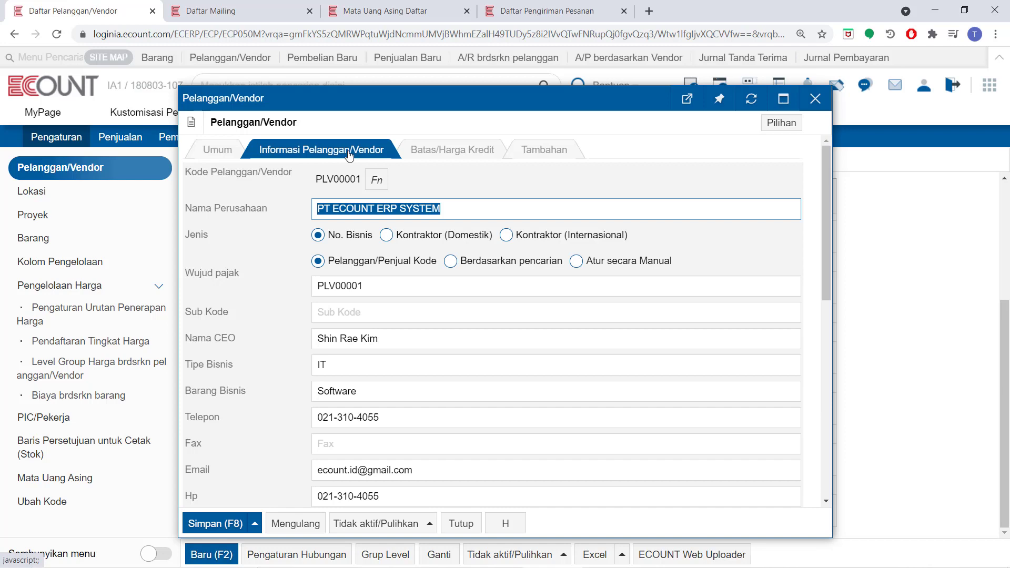
click(430, 186)
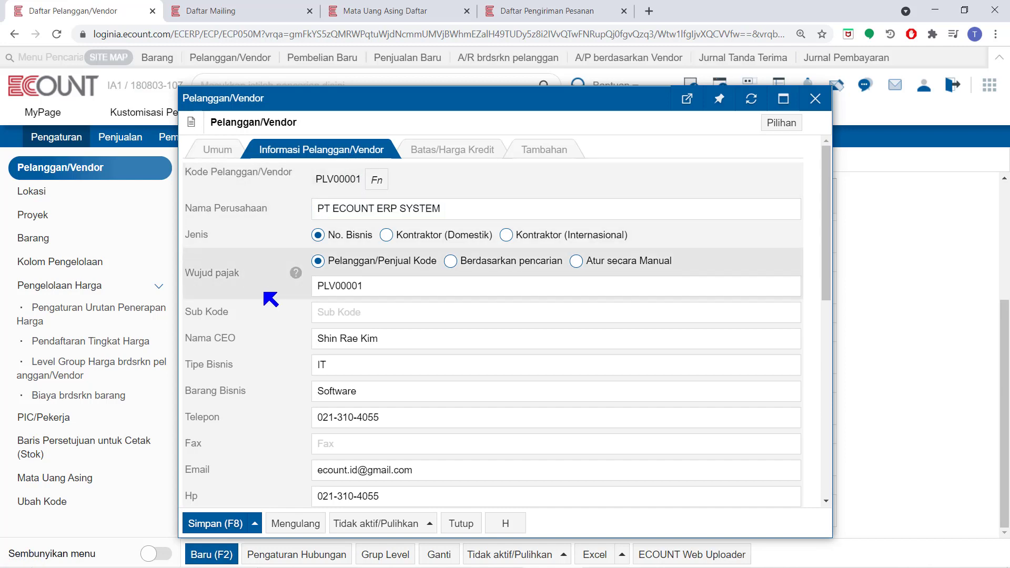
mouse_move(297, 283)
click(578, 262)
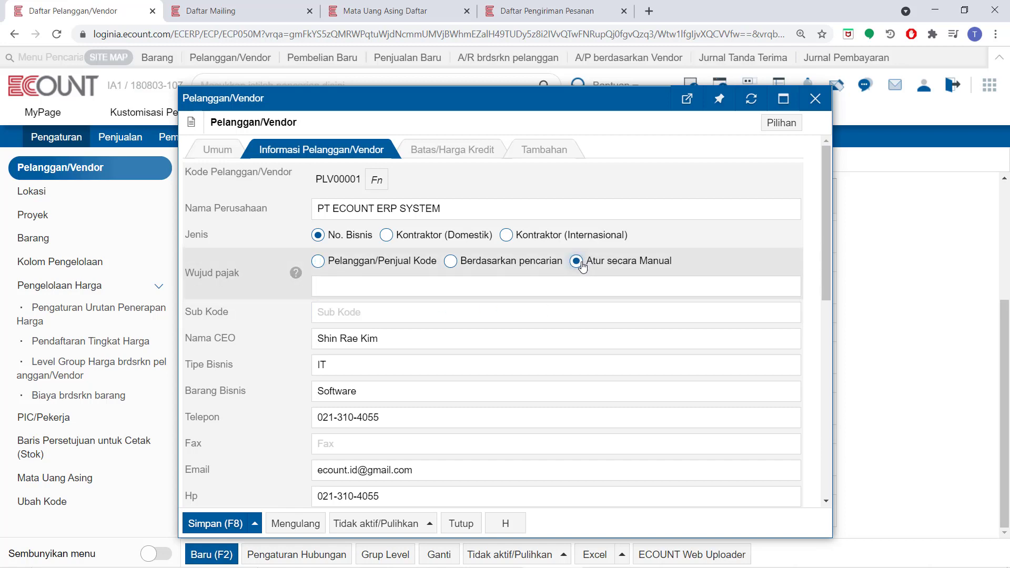
click(568, 285)
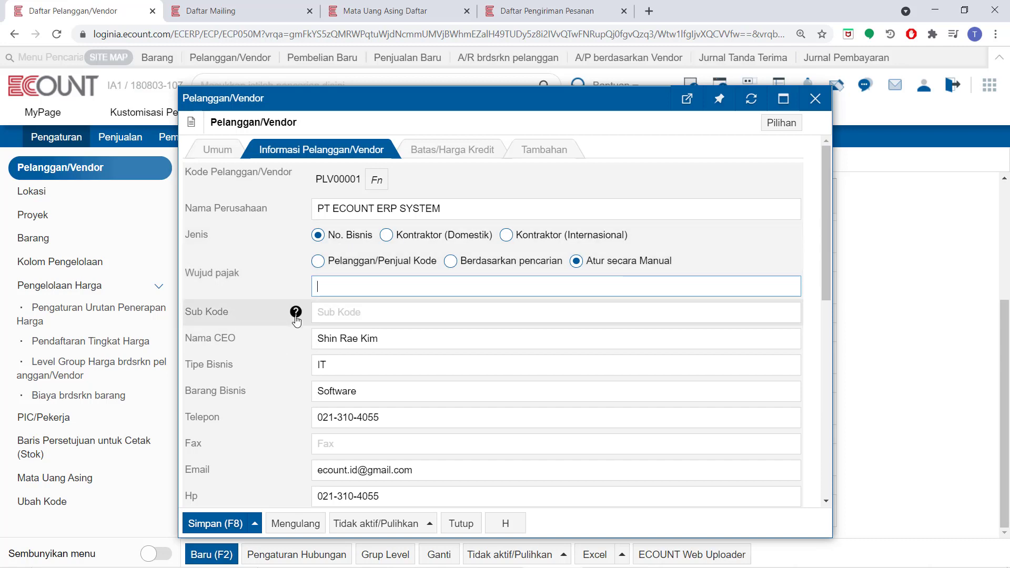
- View the Daftarkan HP/Email contact list for the record's Email field and close it without adding a contact
mouse_move(295, 317)
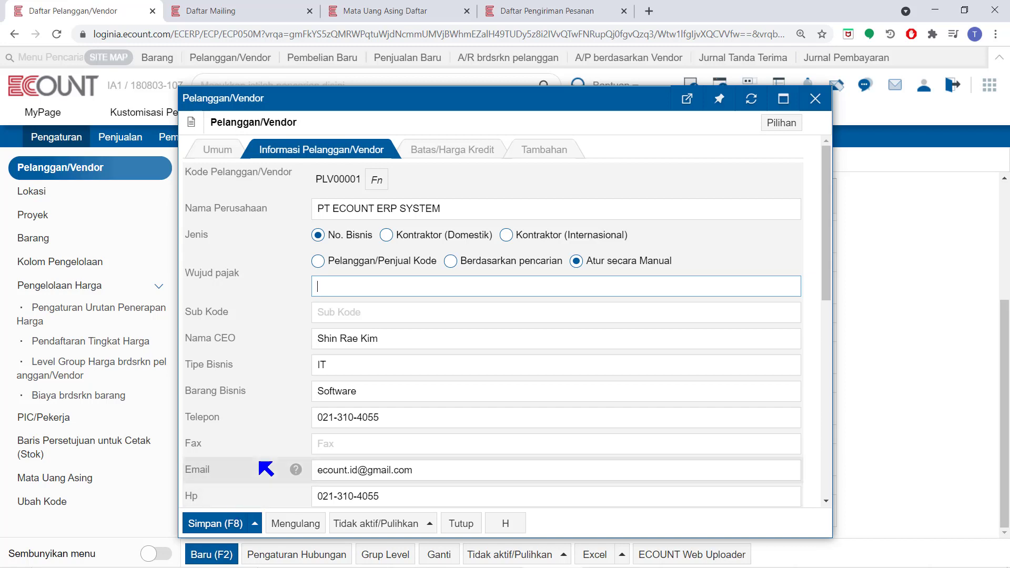
scroll(265, 468, down, 1)
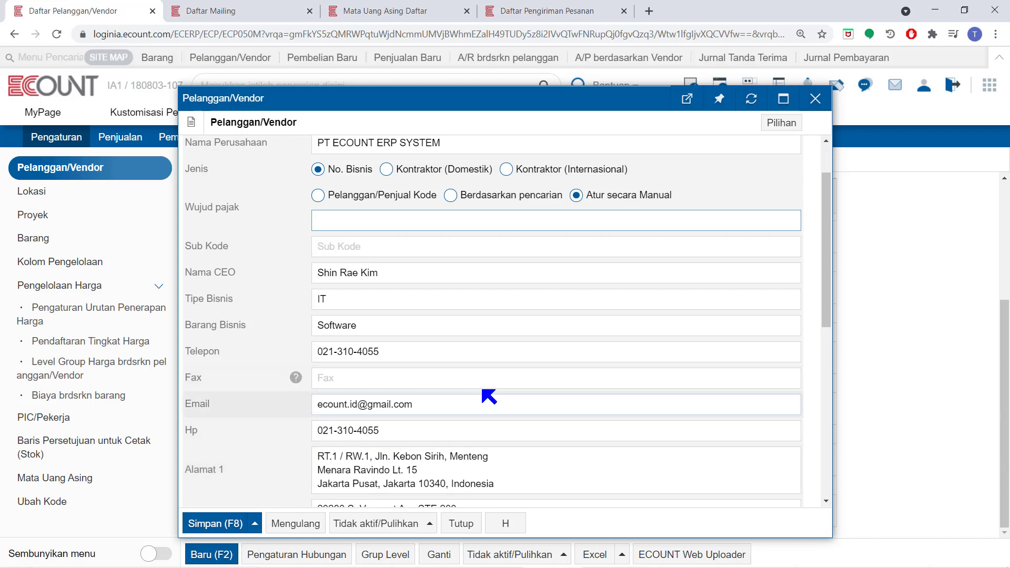
click(473, 404)
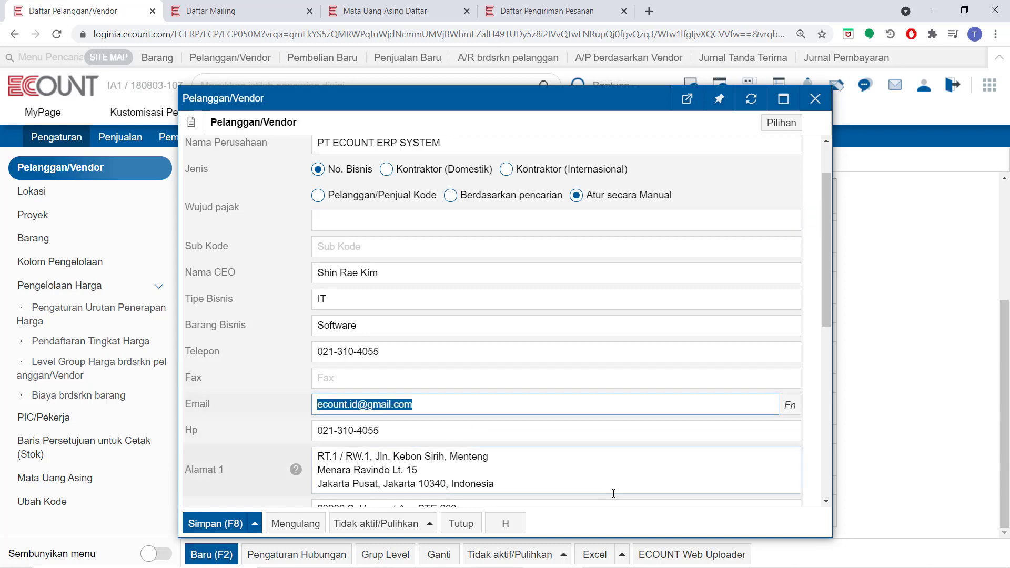
click(792, 406)
click(807, 430)
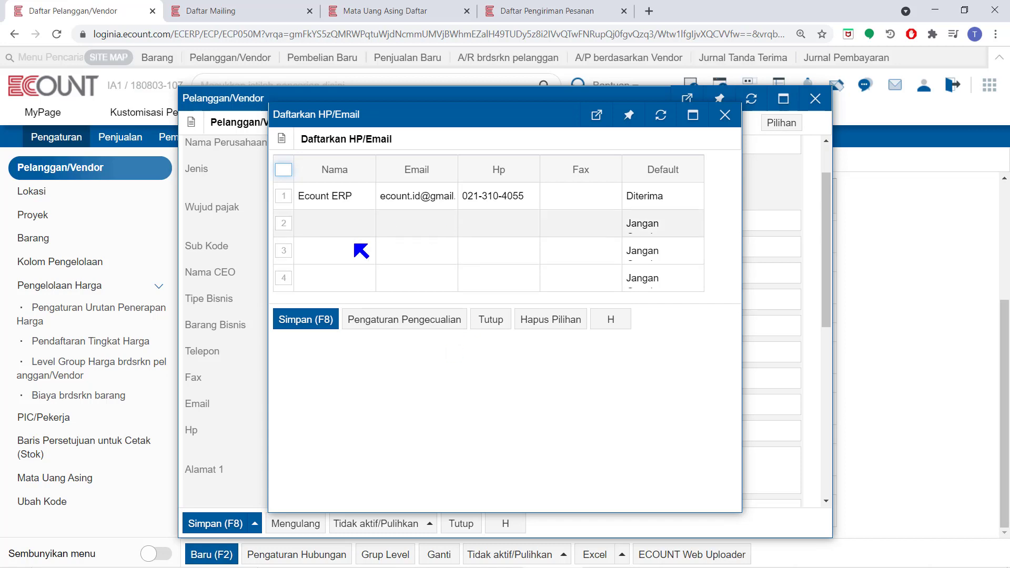
click(343, 283)
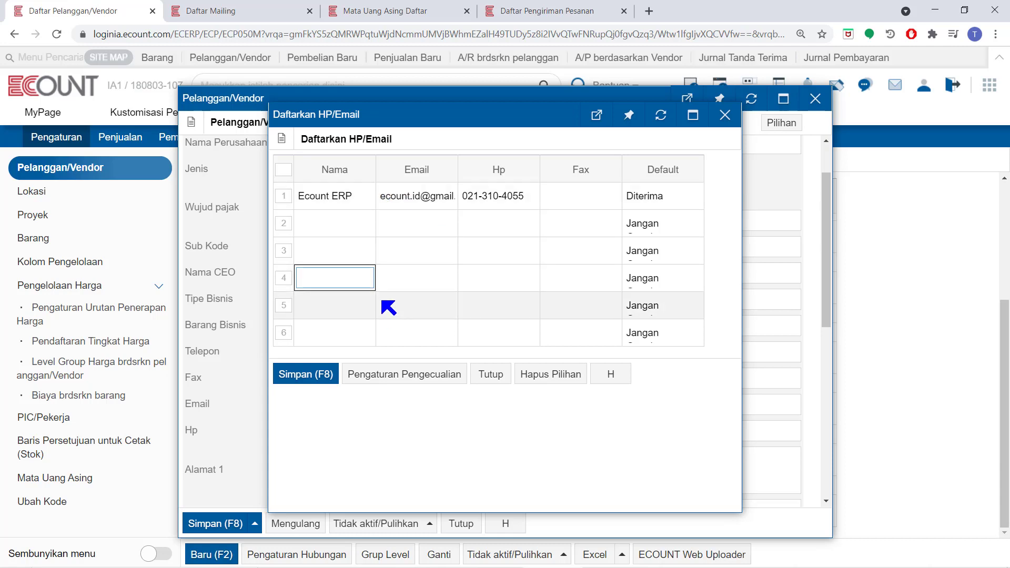
click(490, 374)
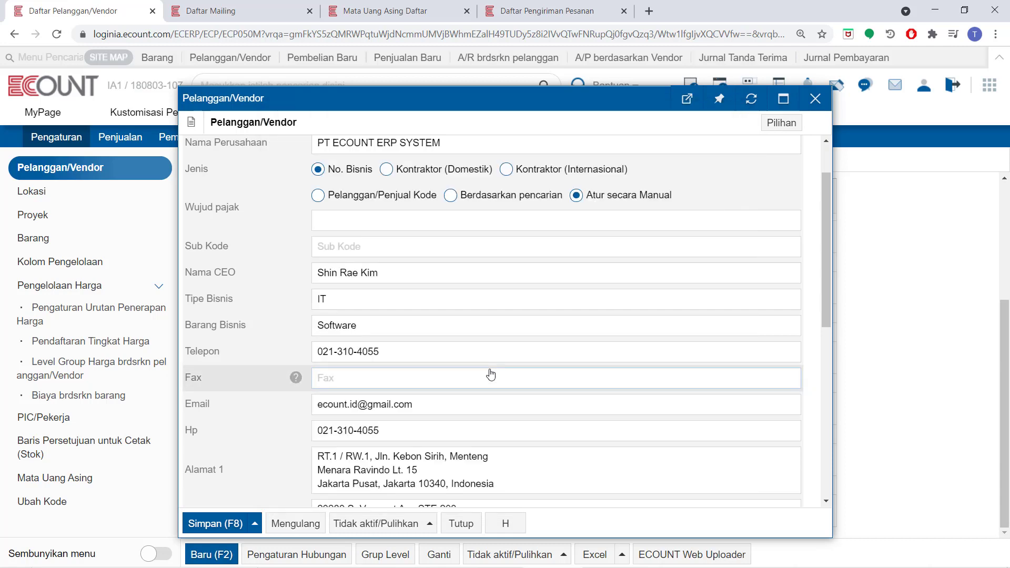
- Open the Daftar Mailing report and search it for the customer/vendor PT ECOUNT ERP SYSTEM using "ecount"
scroll(263, 413, down, 3)
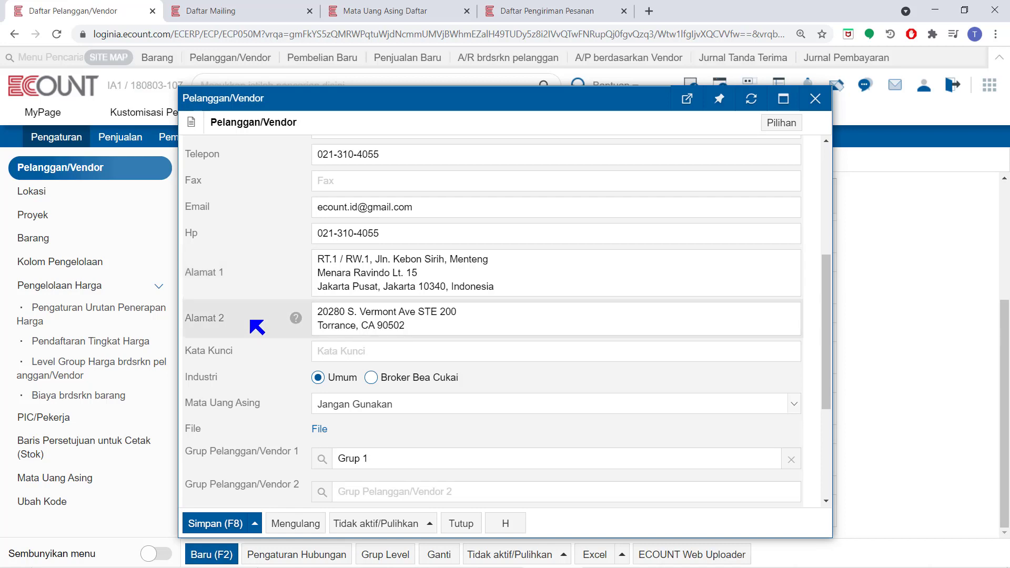
click(271, 13)
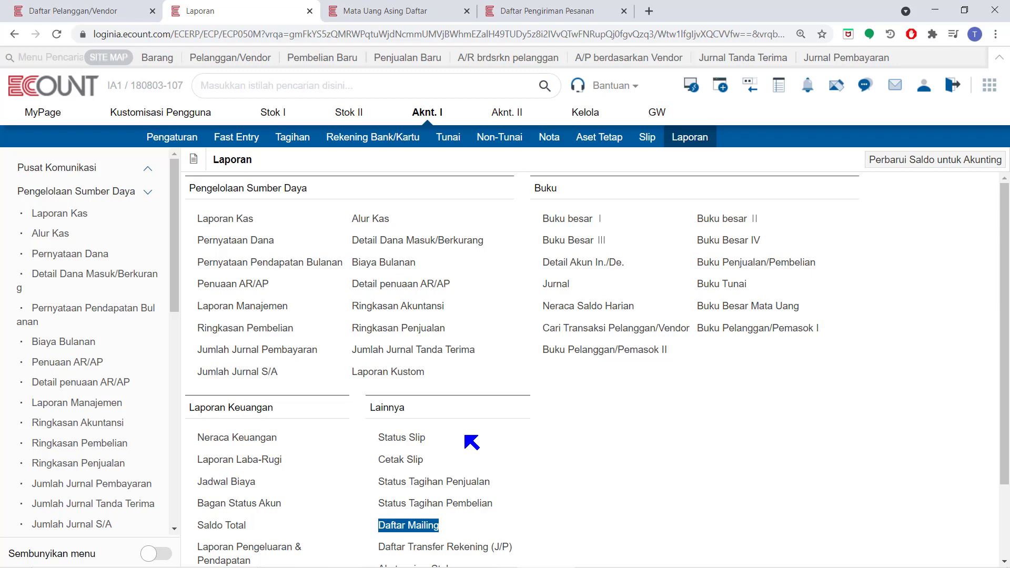
click(407, 528)
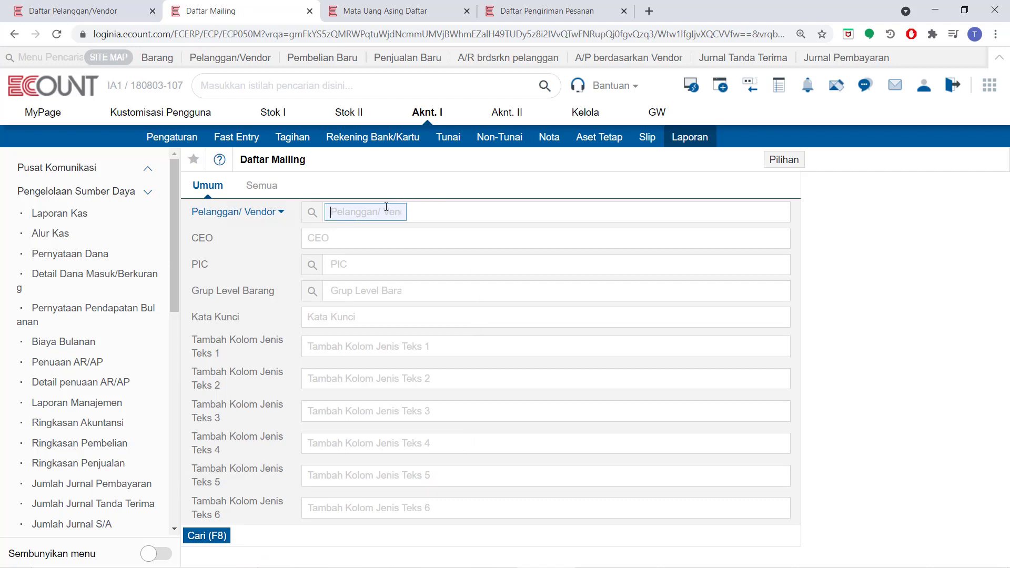
text(ecount)
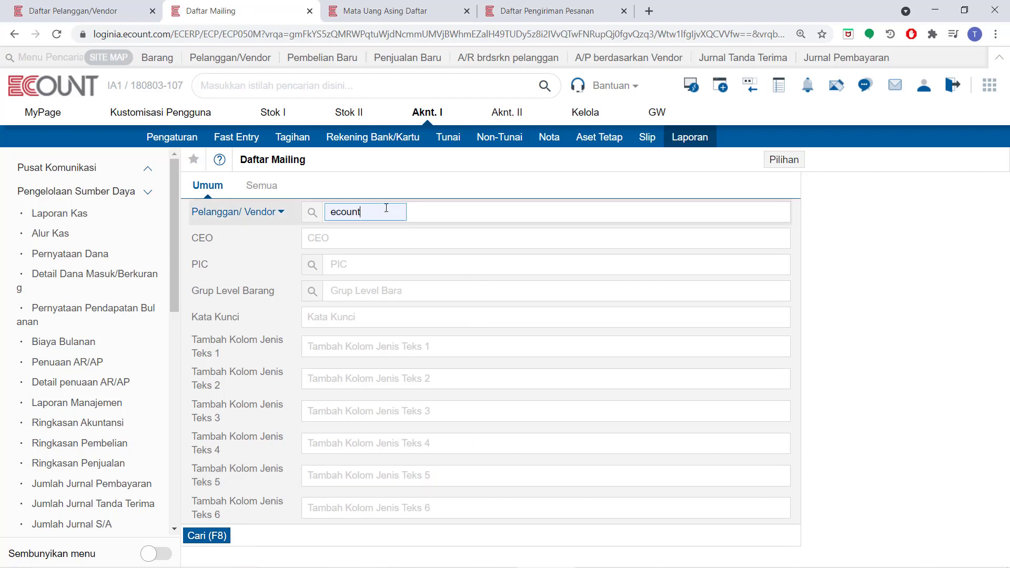
key(Return)
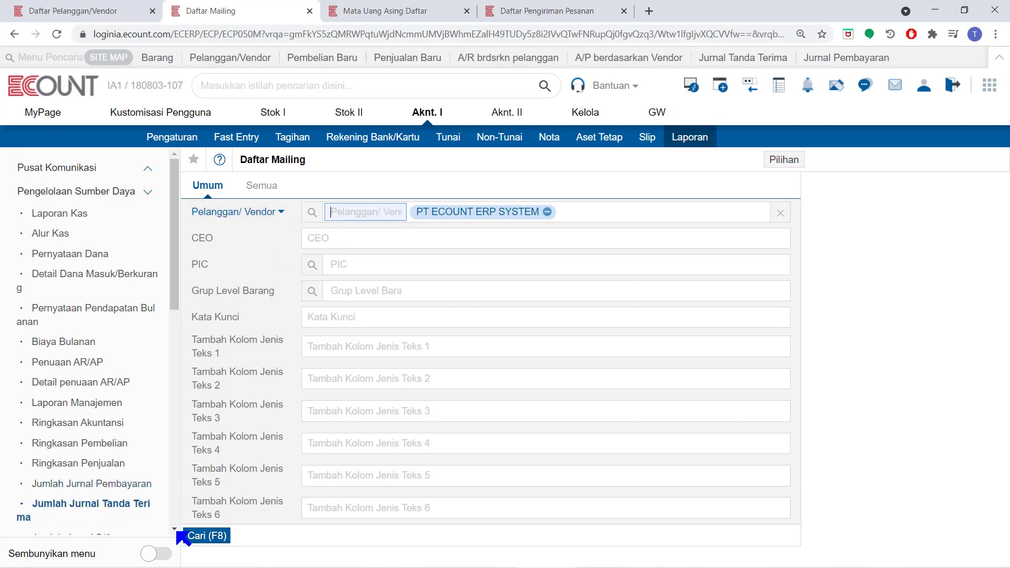
click(196, 537)
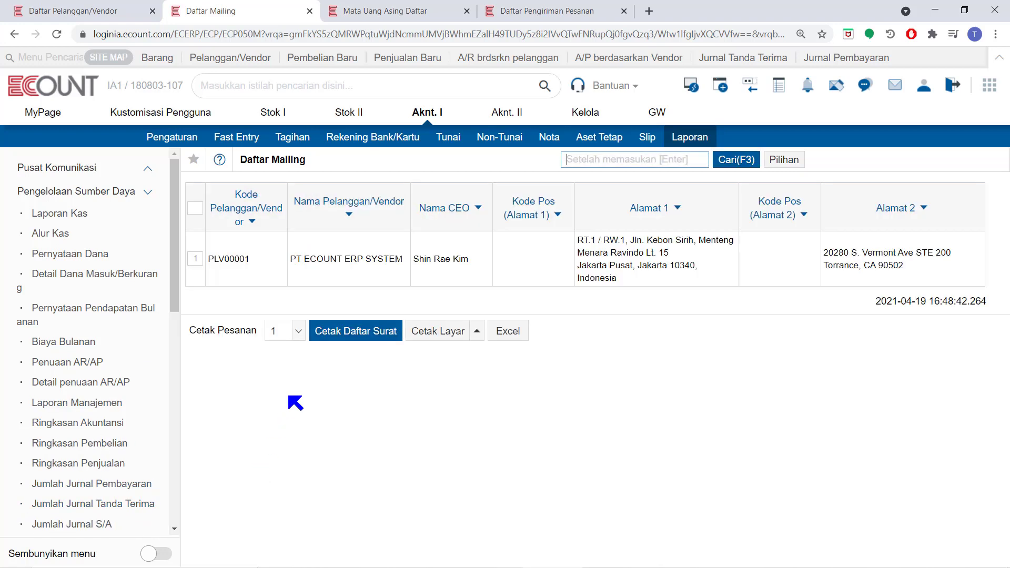
- Preview the printable mailing label for the PT ECOUNT ERP SYSTEM row and close the preview
click(195, 259)
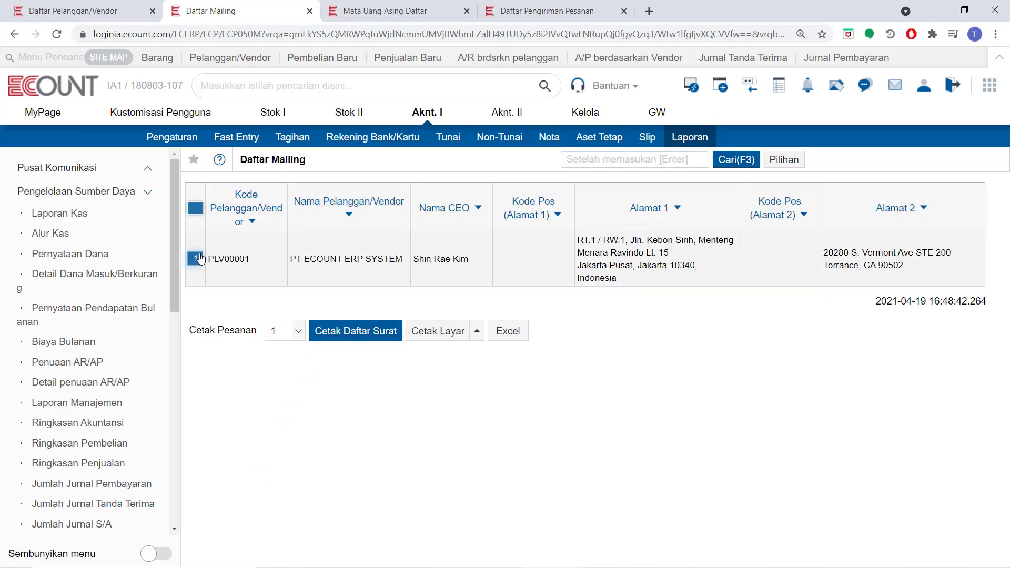
click(362, 333)
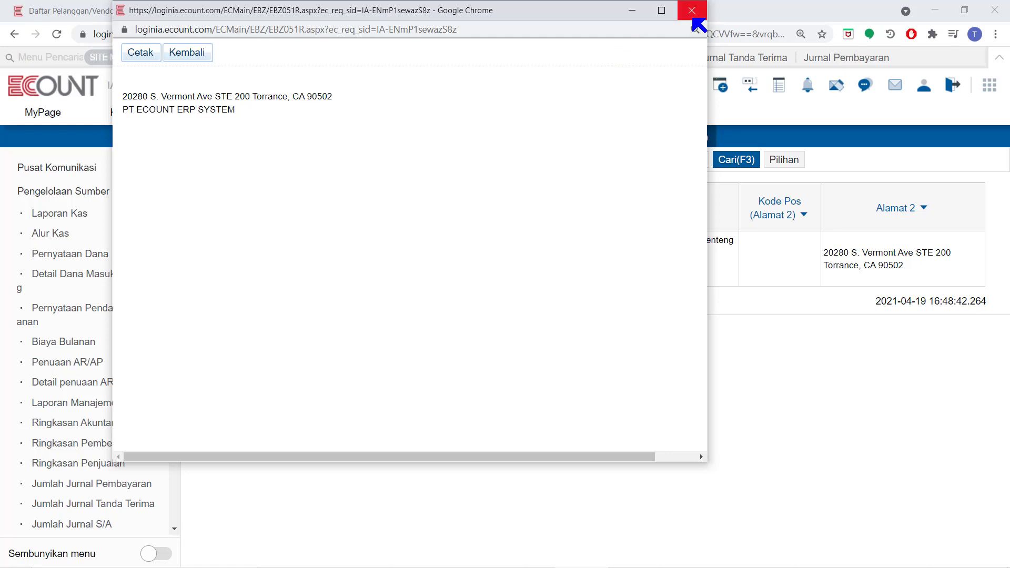
click(691, 10)
- Return to the customer/vendor record and examine its Mata Uang Asing options and the registered foreign currency list
click(138, 9)
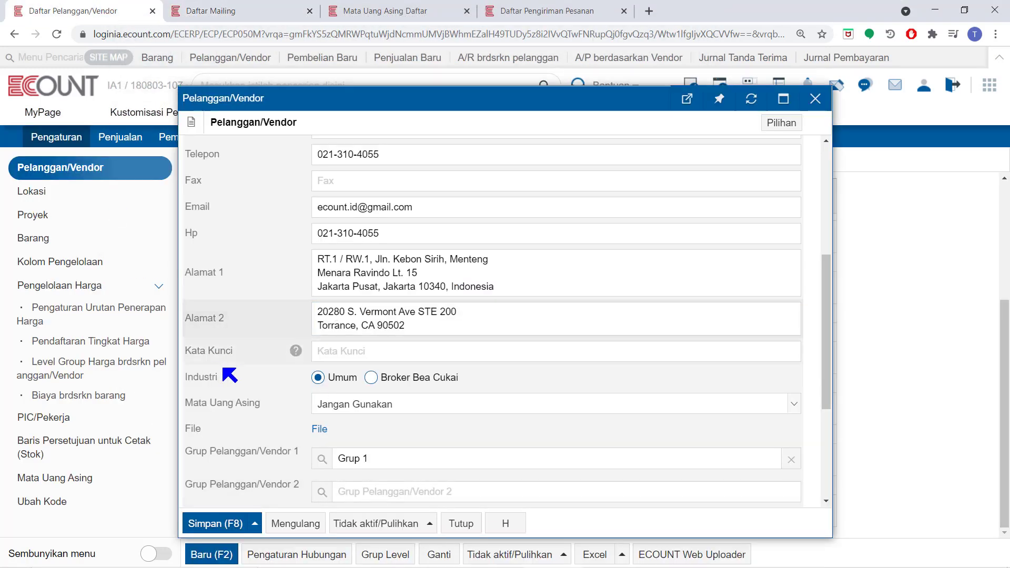
mouse_move(300, 354)
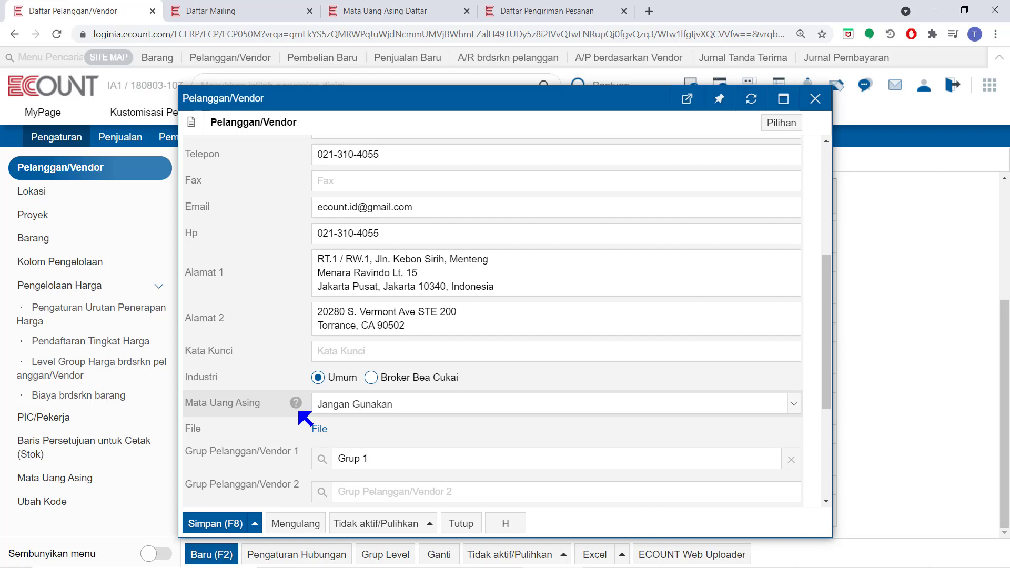
click(385, 412)
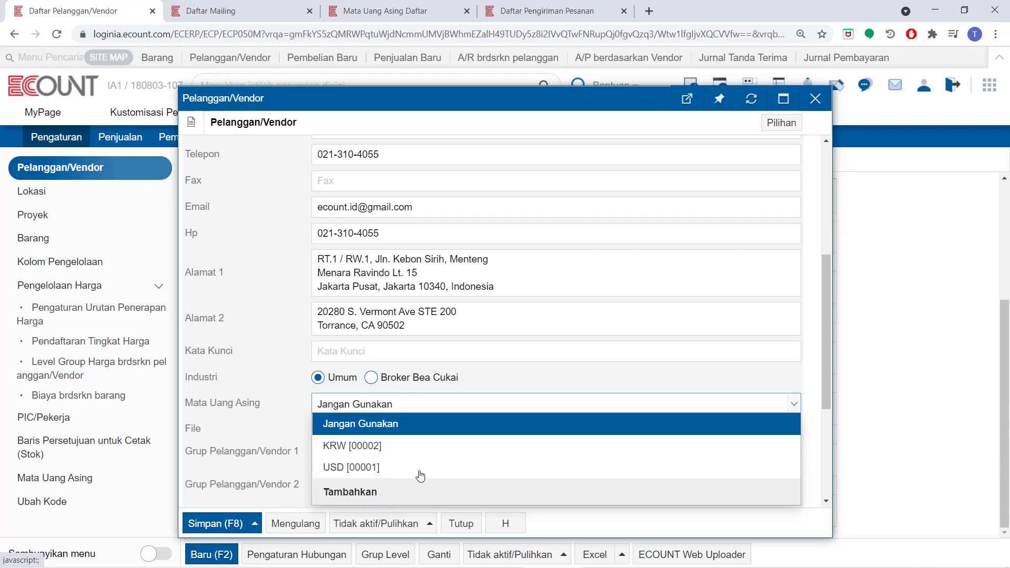
click(373, 8)
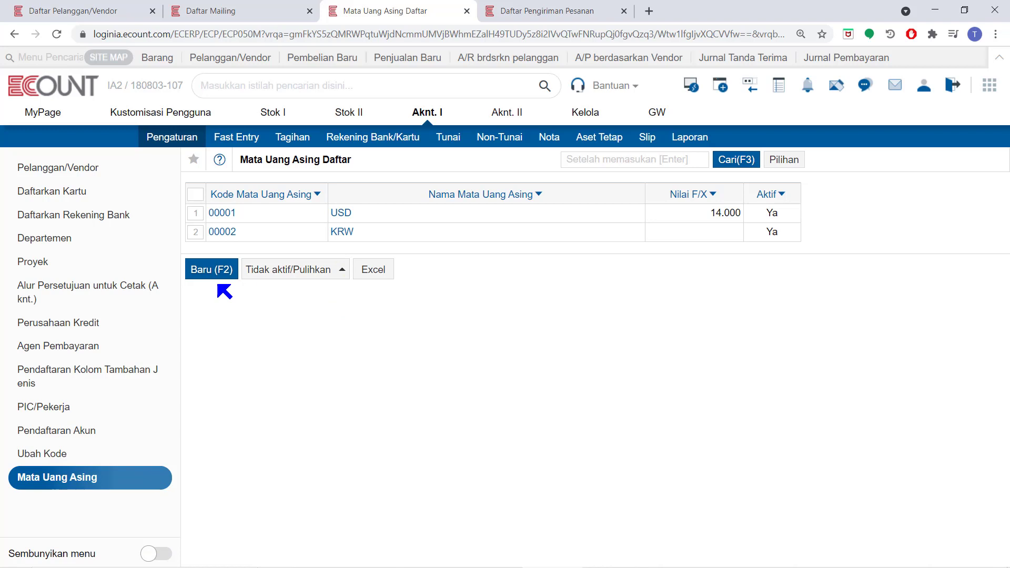
click(79, 11)
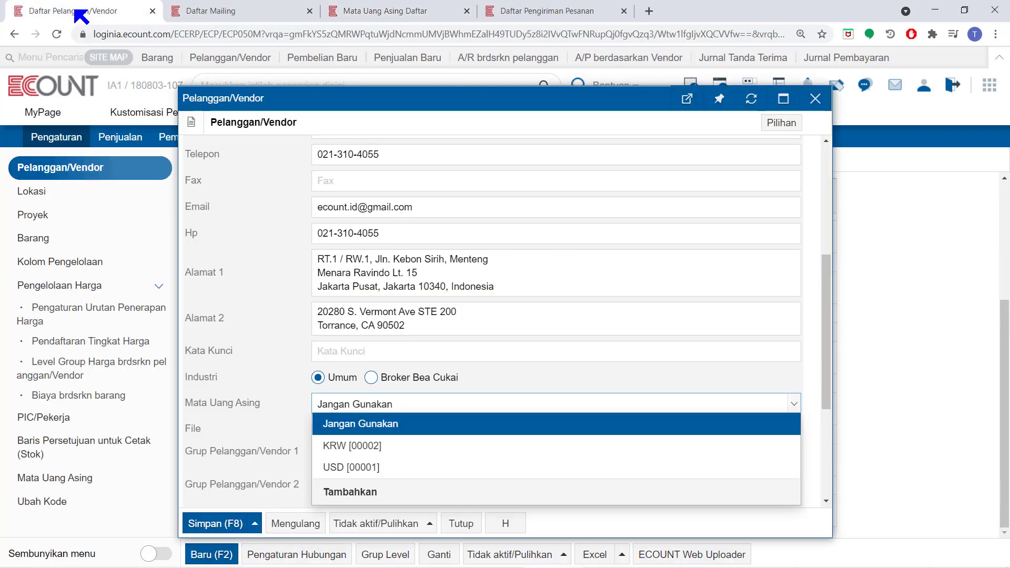
click(243, 404)
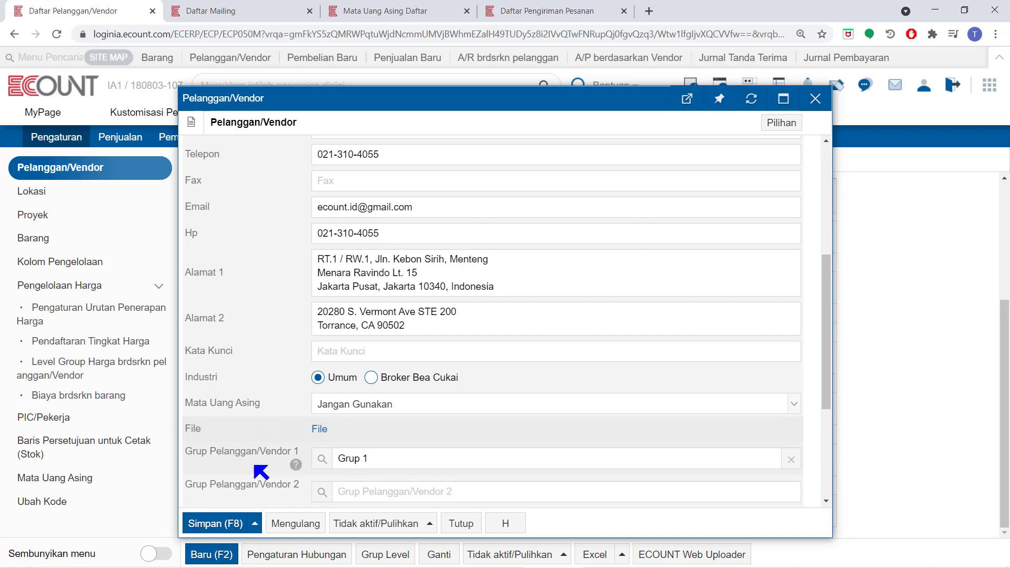
- Open the record's File Pengelolaan Pelanggan/Vendor list, bring up a new post form, and leave the form
click(317, 429)
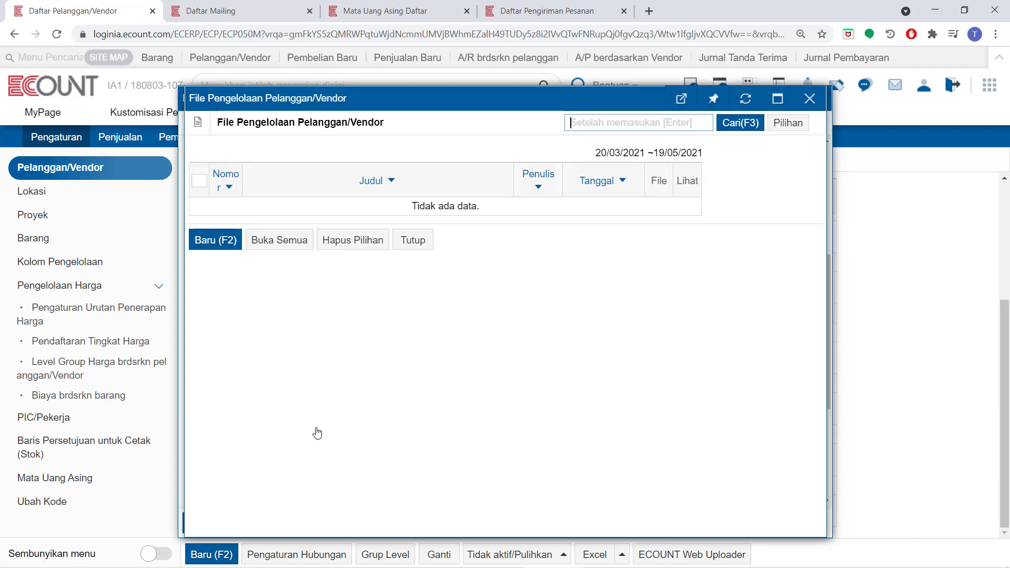
click(223, 240)
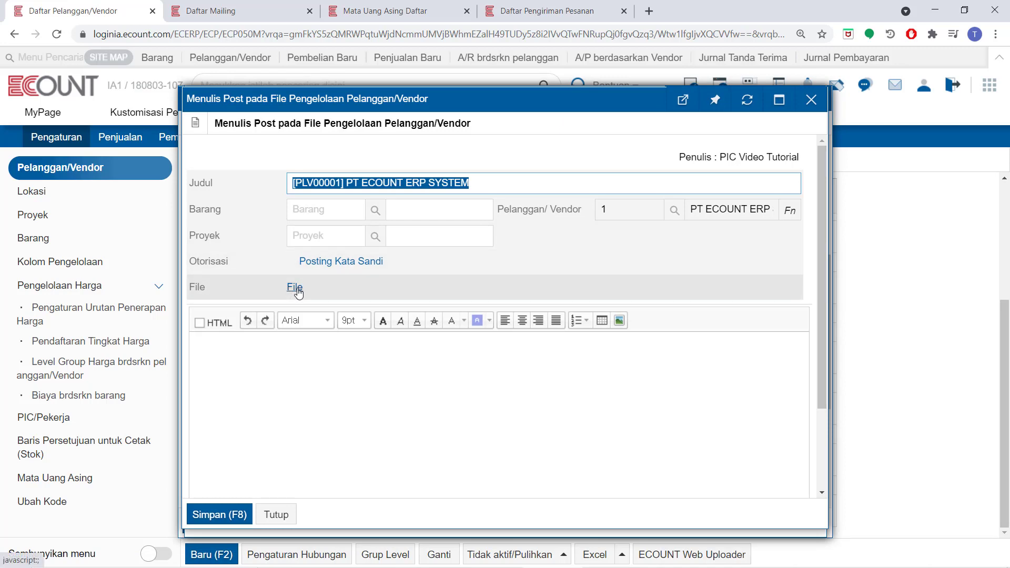
click(227, 515)
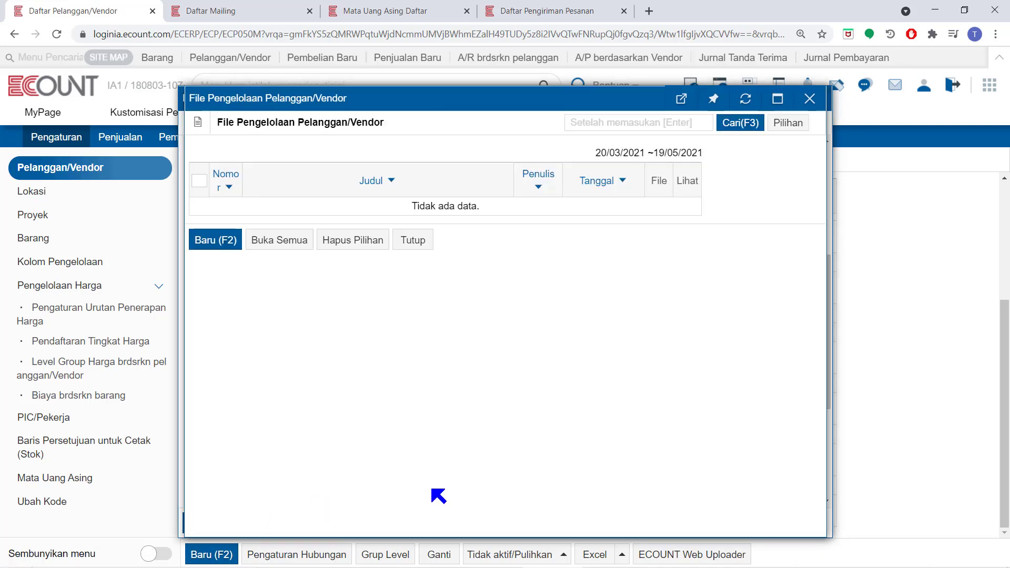
- Leave the file list, open the record's Grup Pelanggan/Vendor 1 list, view its new group form, and return to the record without saving
click(809, 99)
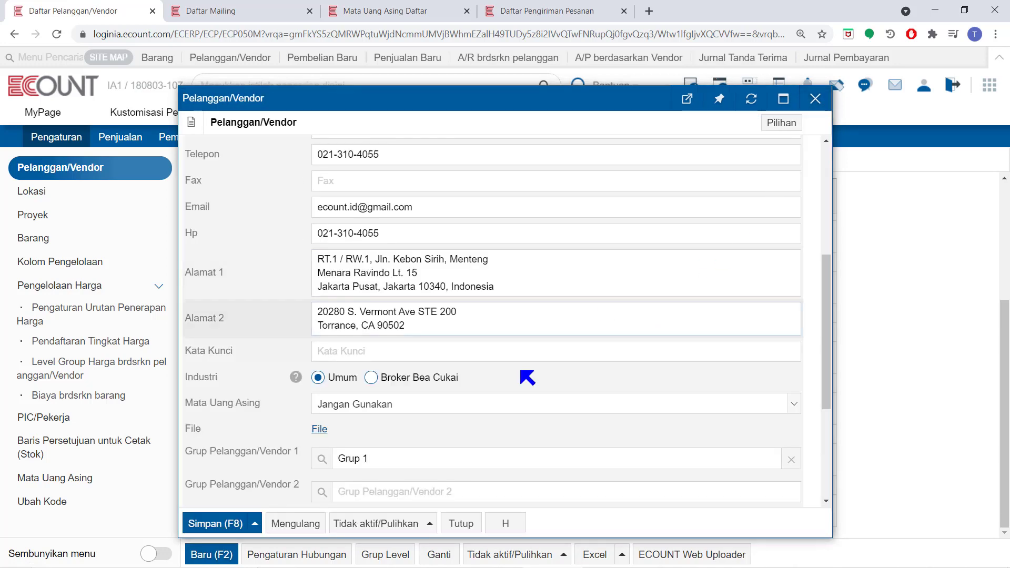
scroll(526, 376, down, 3)
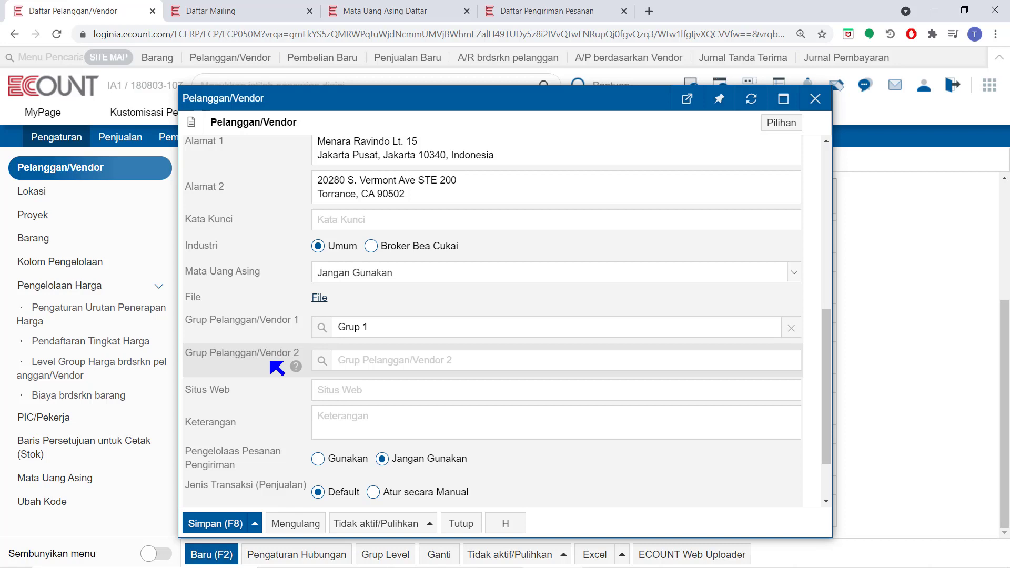
click(322, 327)
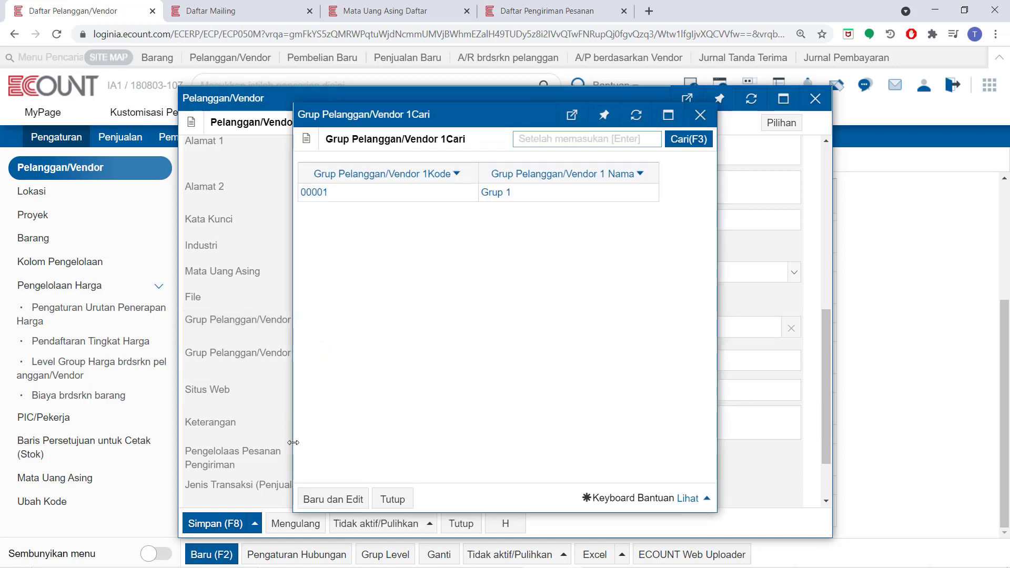
click(342, 505)
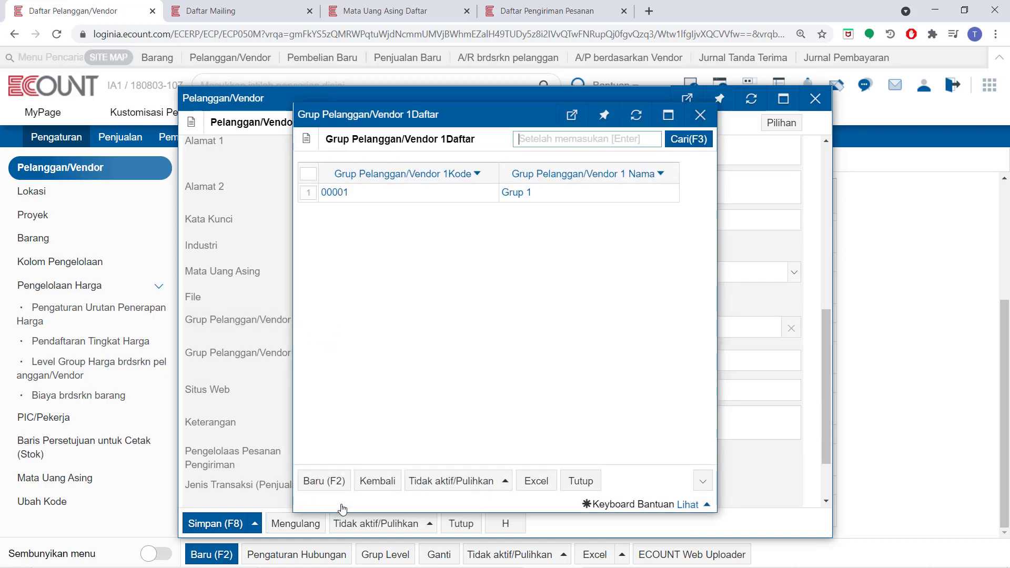
click(336, 480)
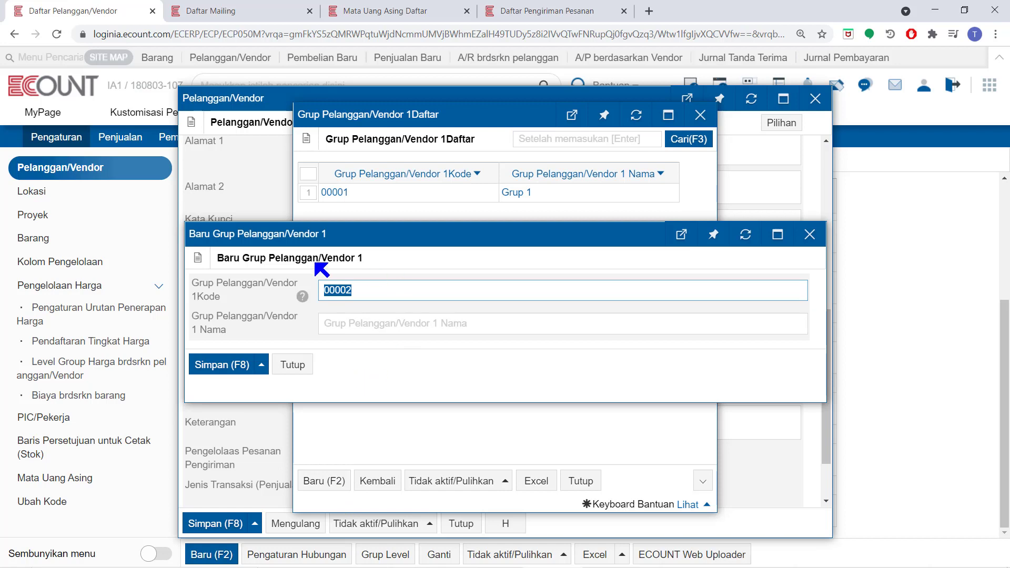
click(291, 365)
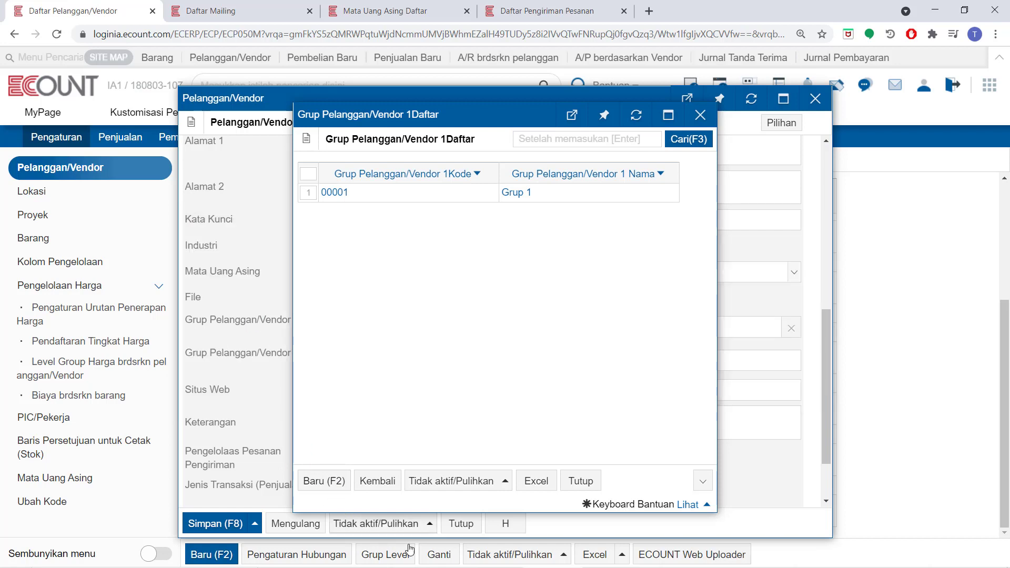
click(581, 481)
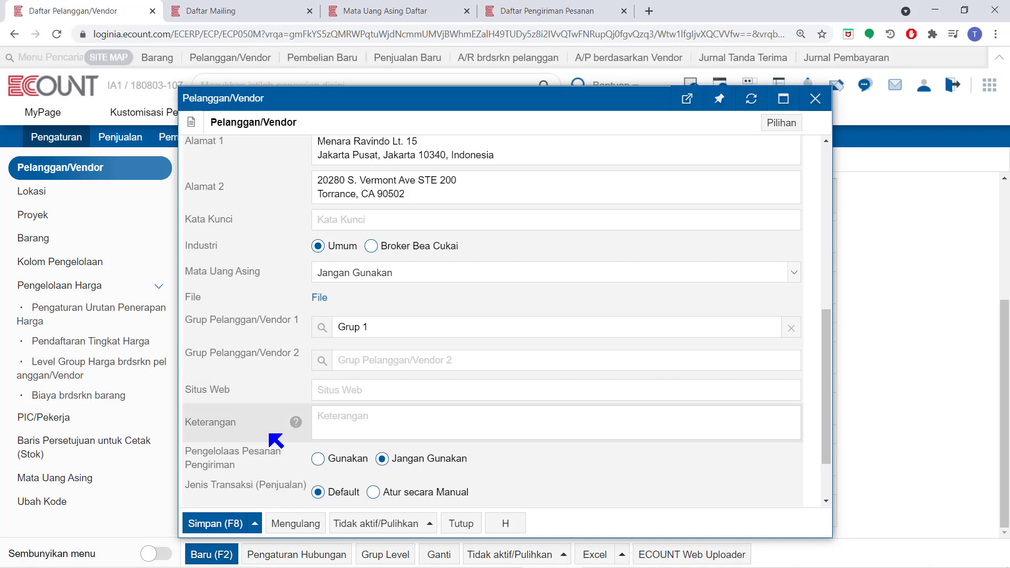
- Check the Daftar Pengiriman Pesanan list and set the record's shipping order management to Gunakan
scroll(275, 441, down, 1)
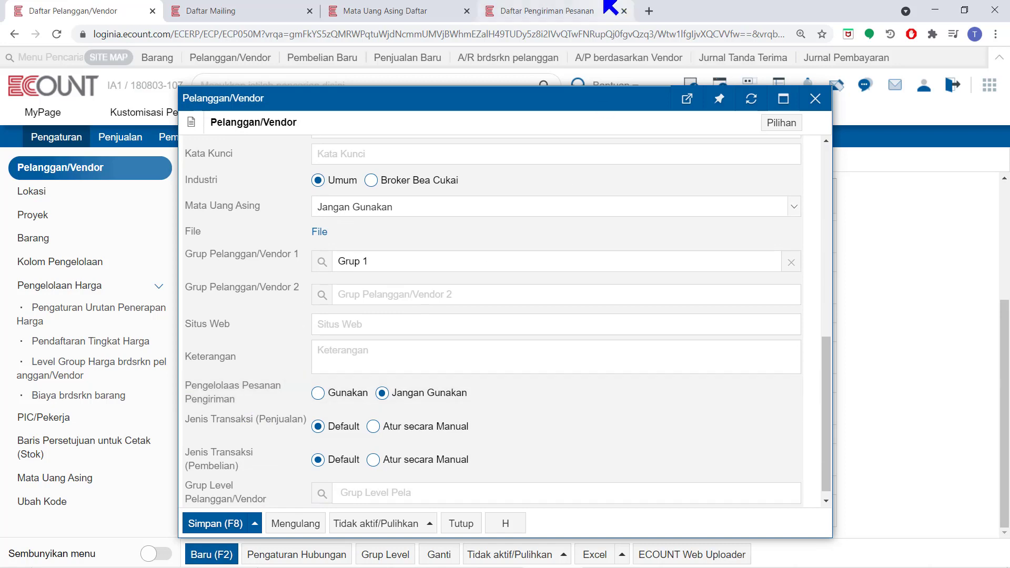
click(578, 11)
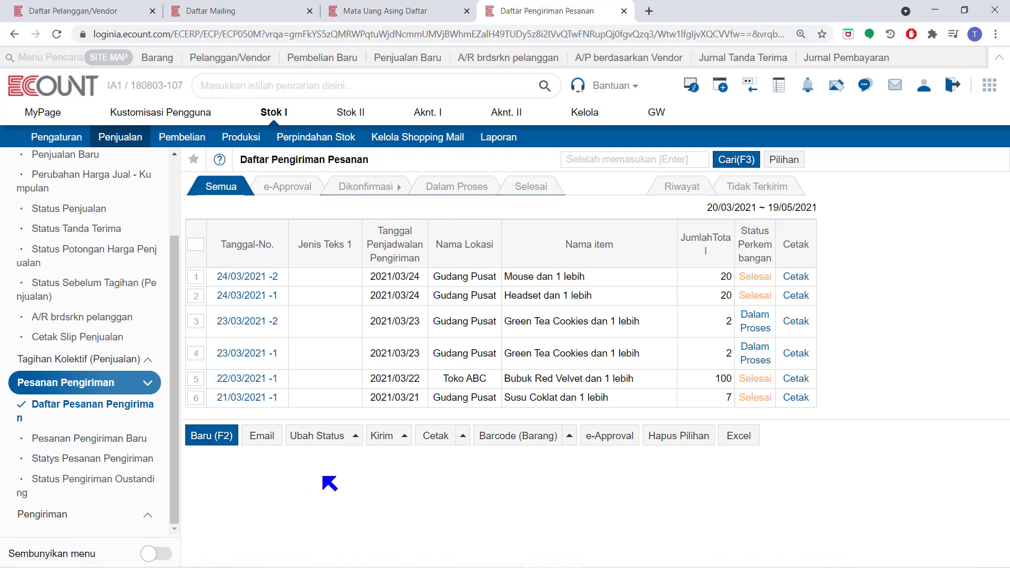
click(101, 11)
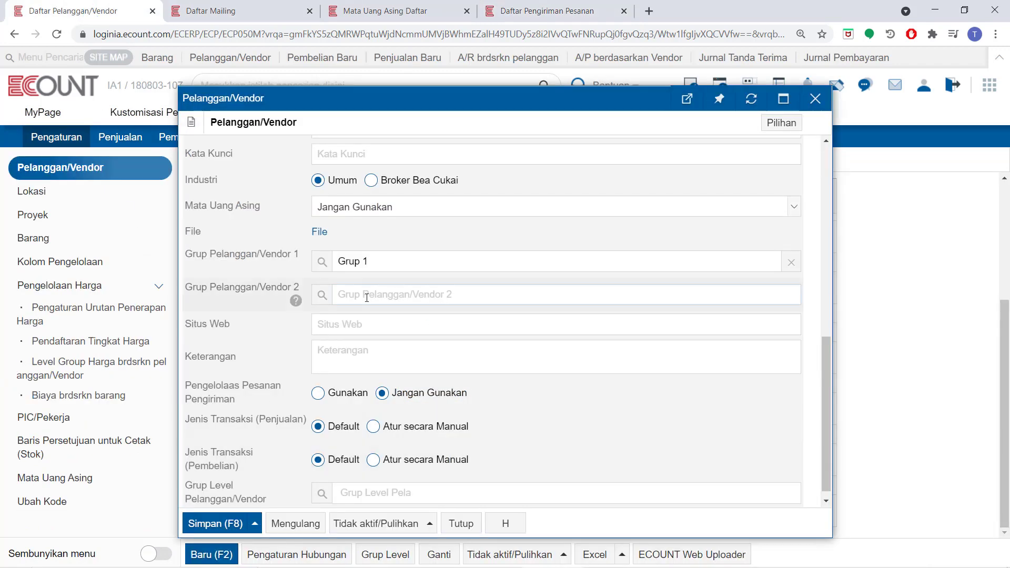
click(322, 391)
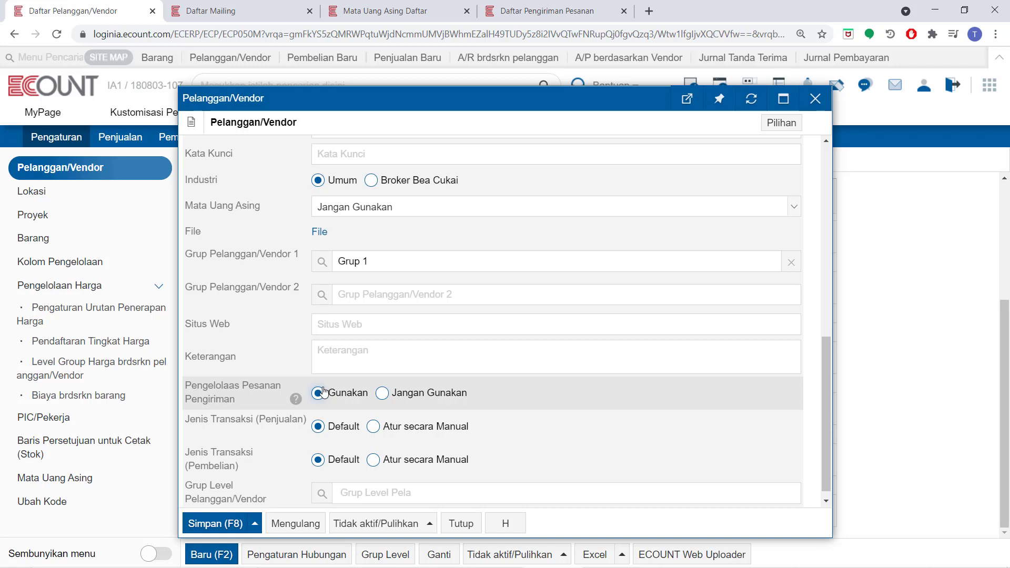
- Set Jenis Transaksi (Penjualan) to Atur secara Manual, examine its tax options, and close the record without saving
scroll(323, 392, down, 1)
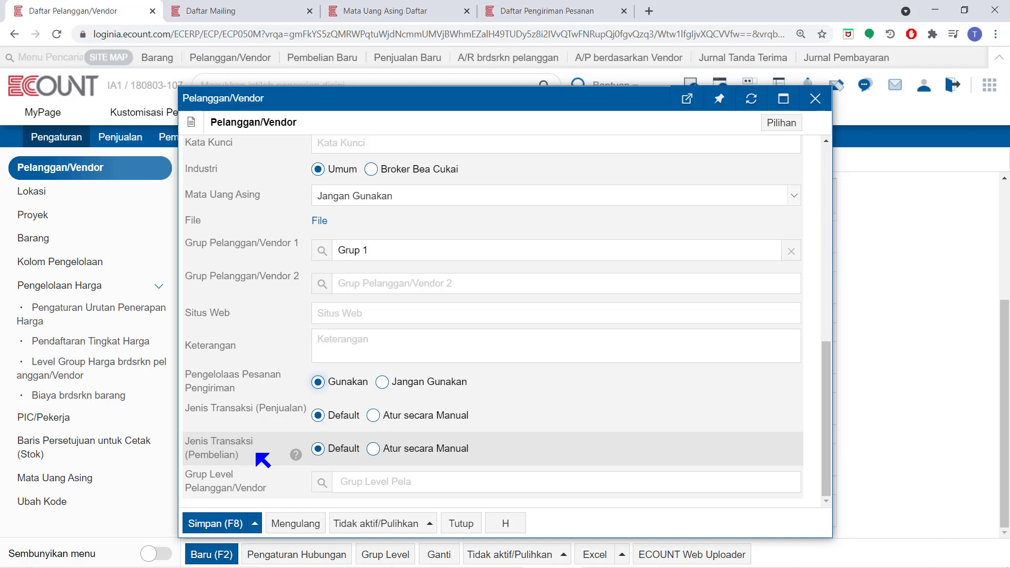
click(372, 416)
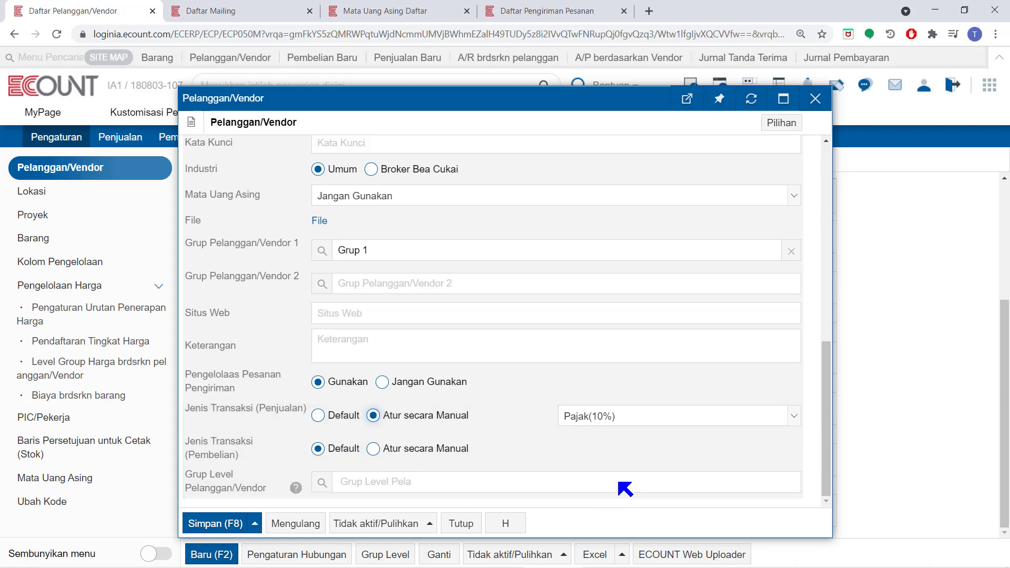
click(642, 422)
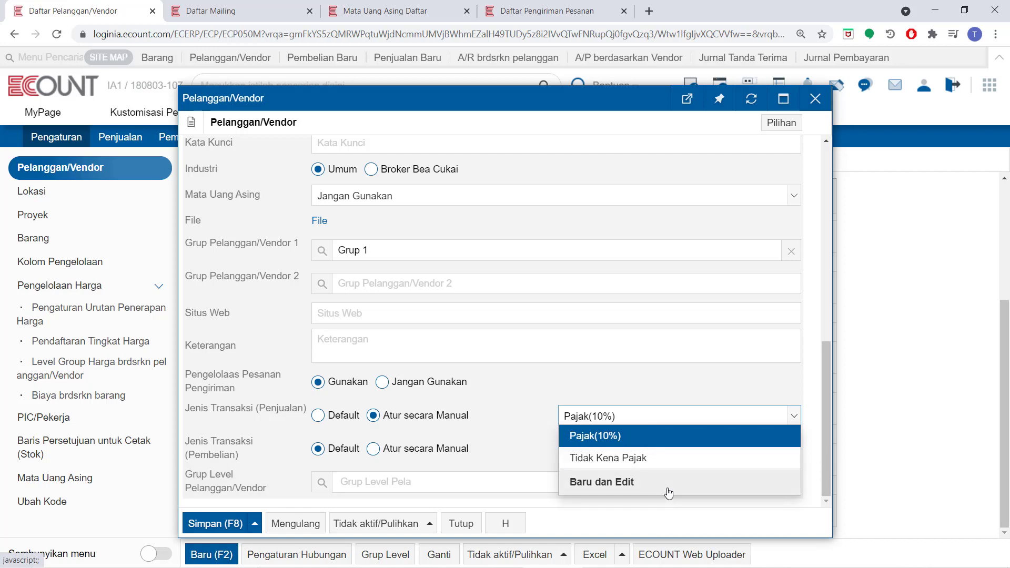
click(518, 433)
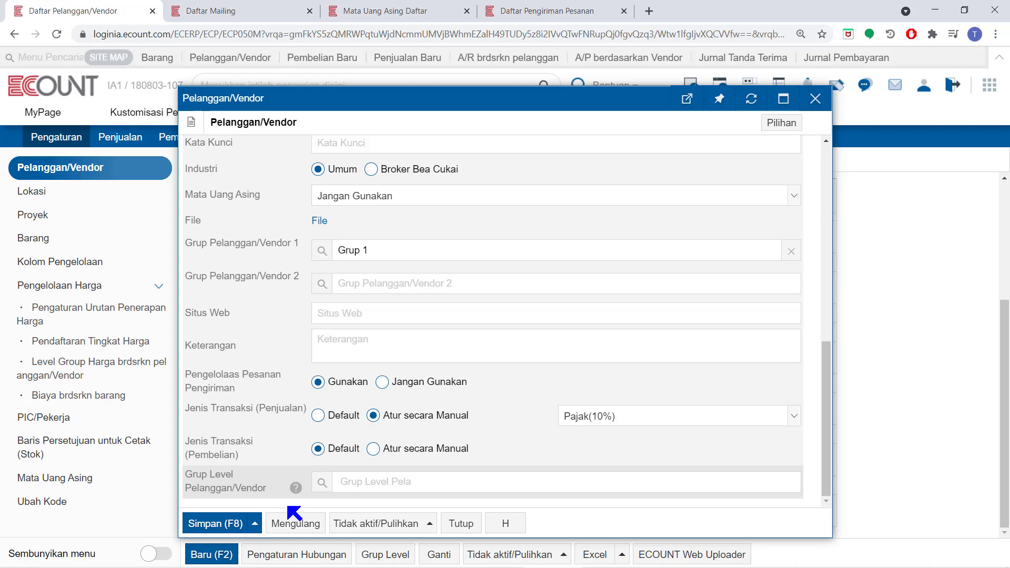
click(462, 523)
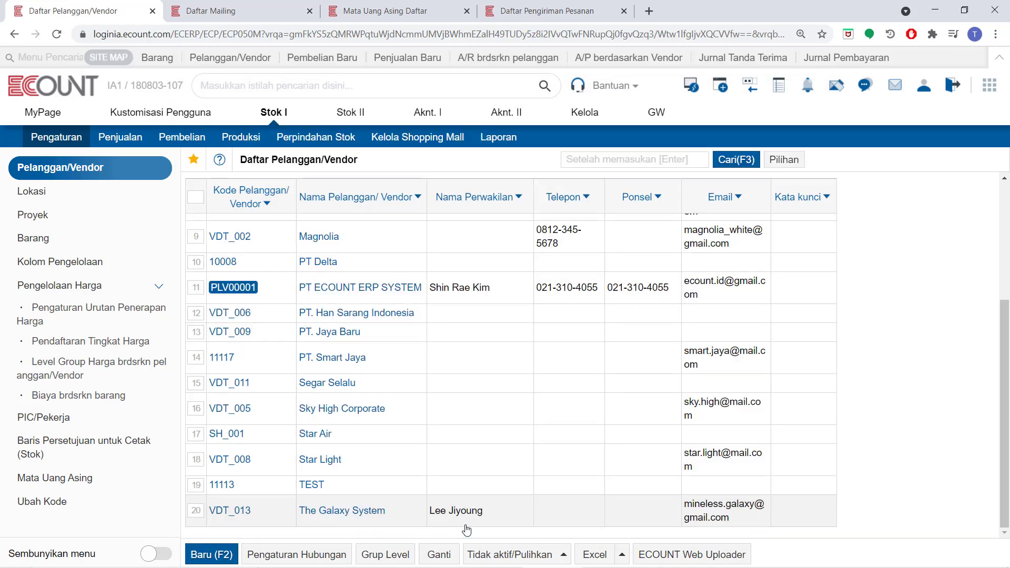
- Open the customer/vendor Grup Level window, view the form for adding level groups under root, and leave the form
click(395, 555)
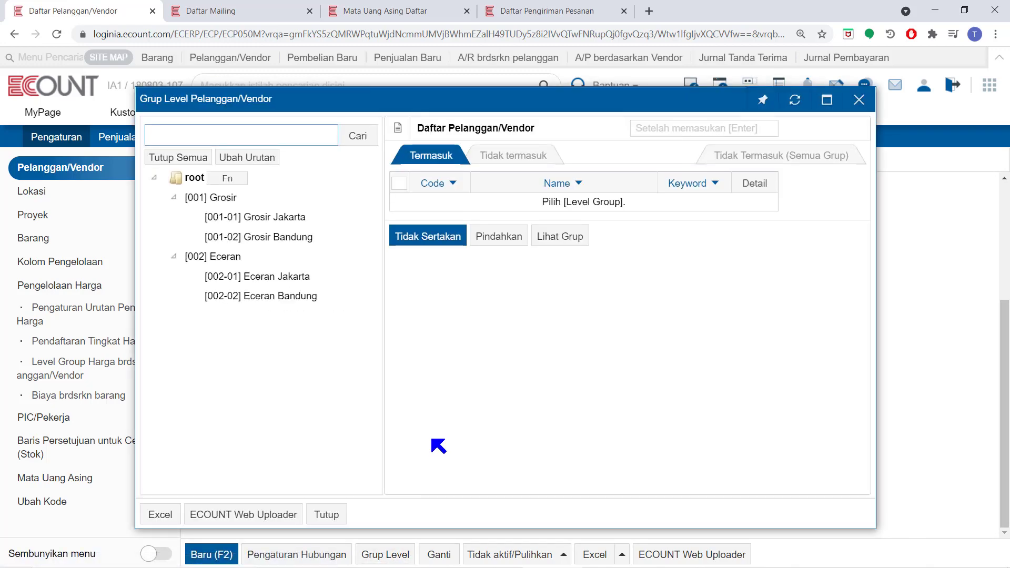
click(180, 182)
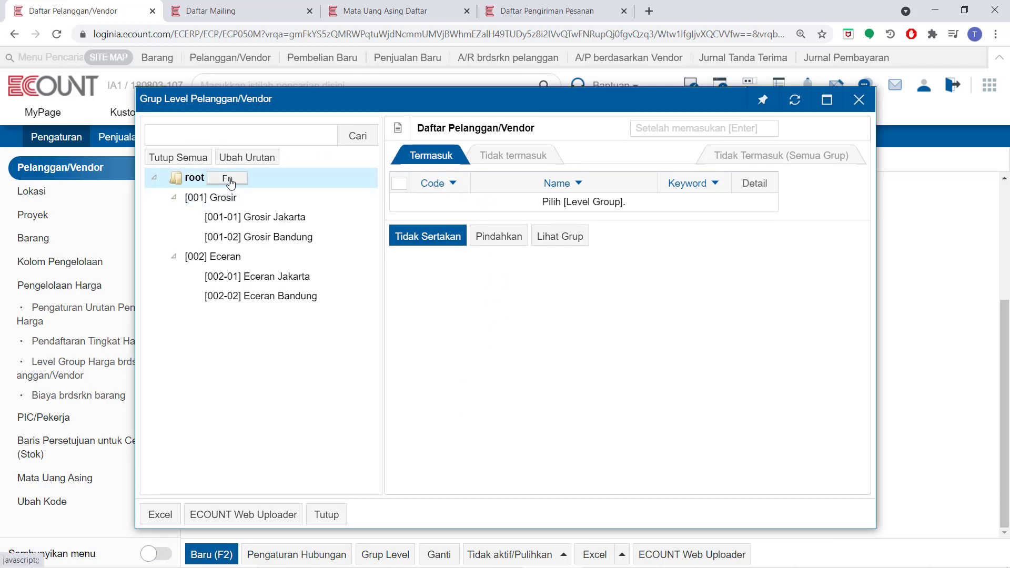
right_click(183, 179)
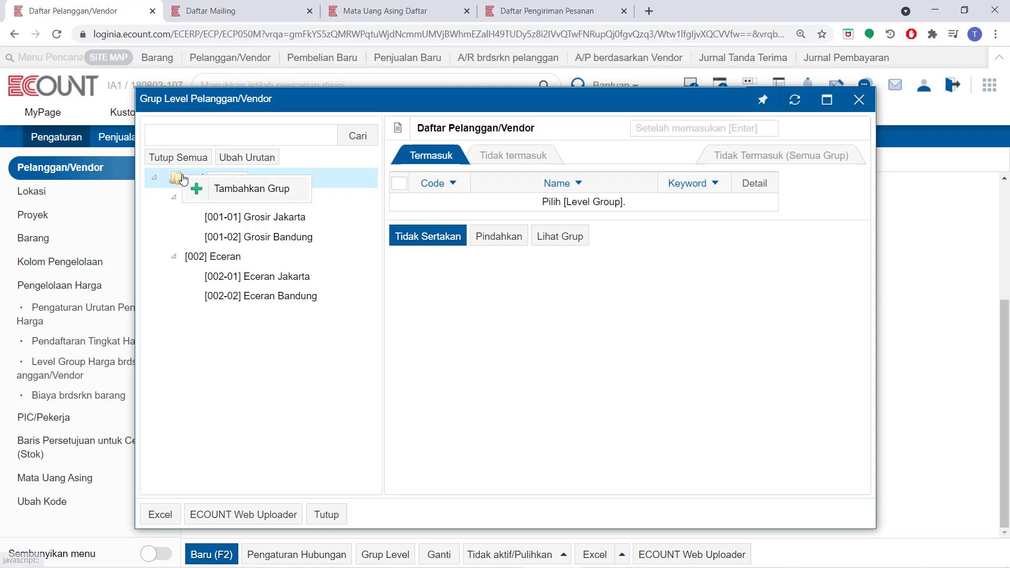
click(230, 190)
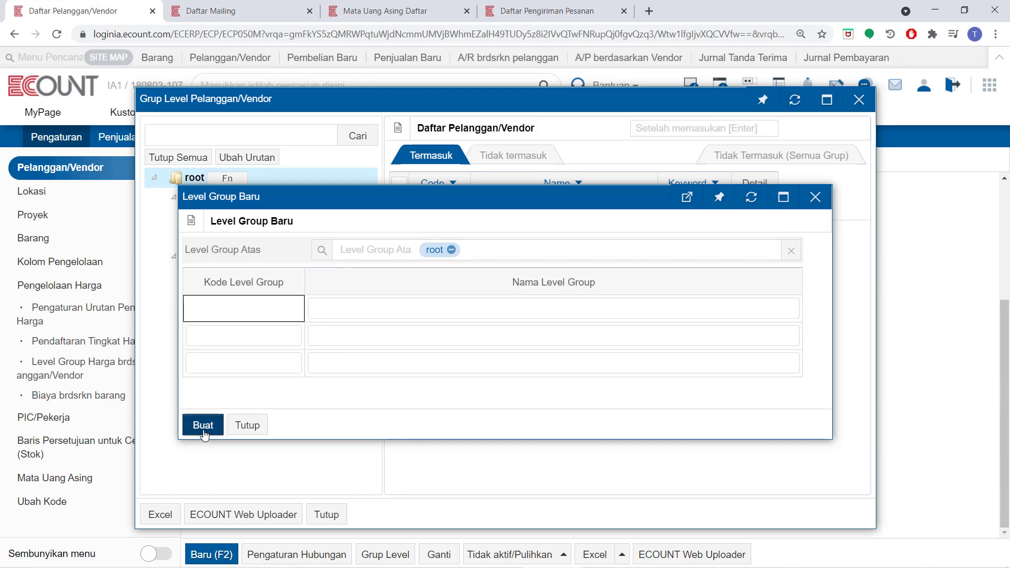
click(246, 426)
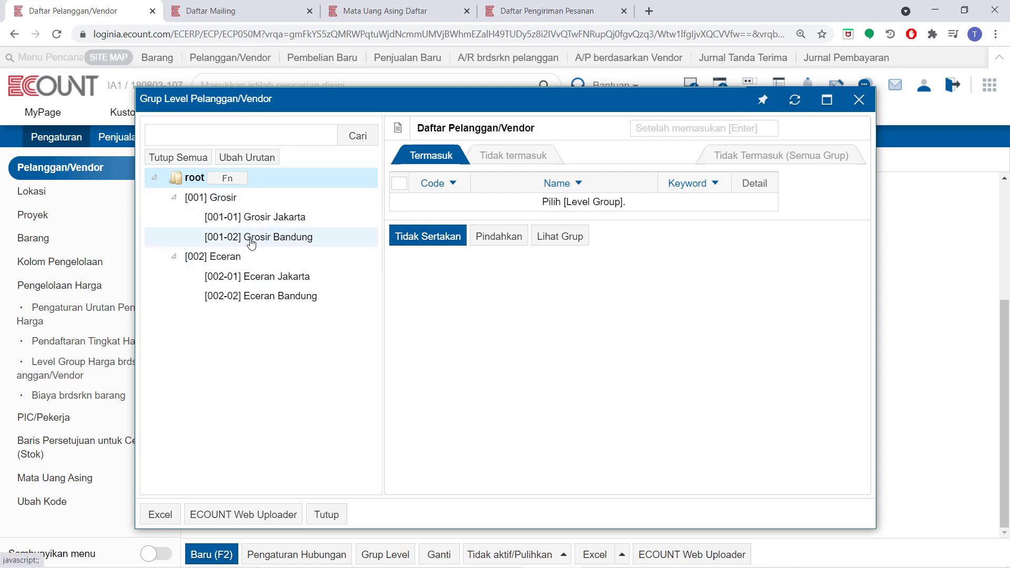
- Include PT Delta (code 10008) in the Grosir Jakarta level group, check the group's included list, and close the Grup Level window
click(298, 221)
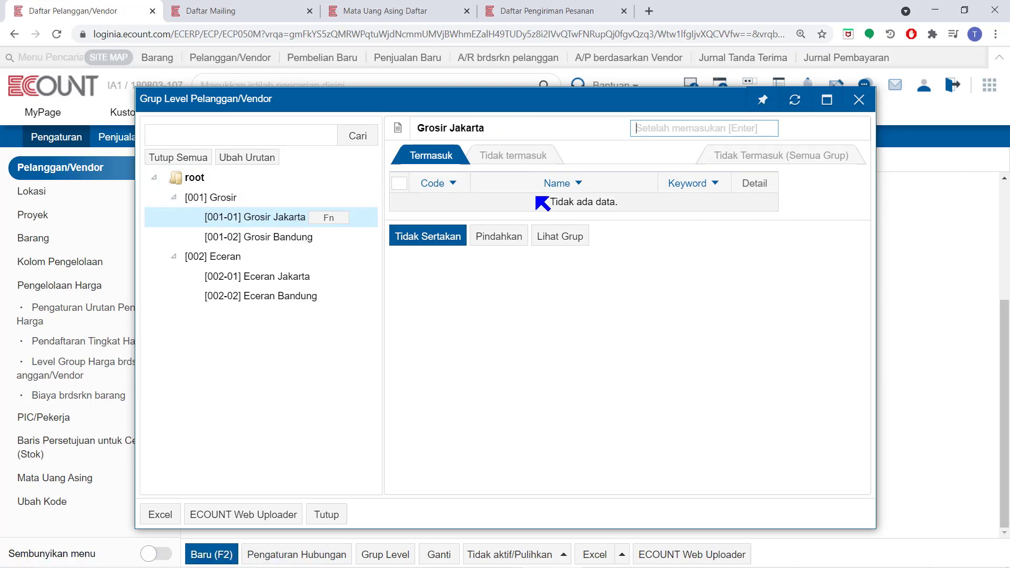
click(510, 154)
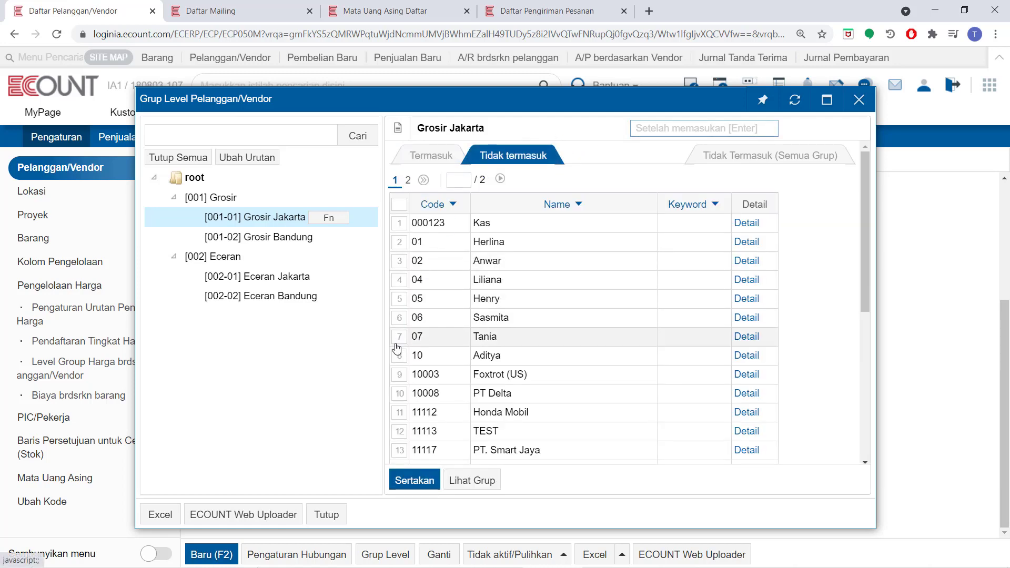
click(400, 394)
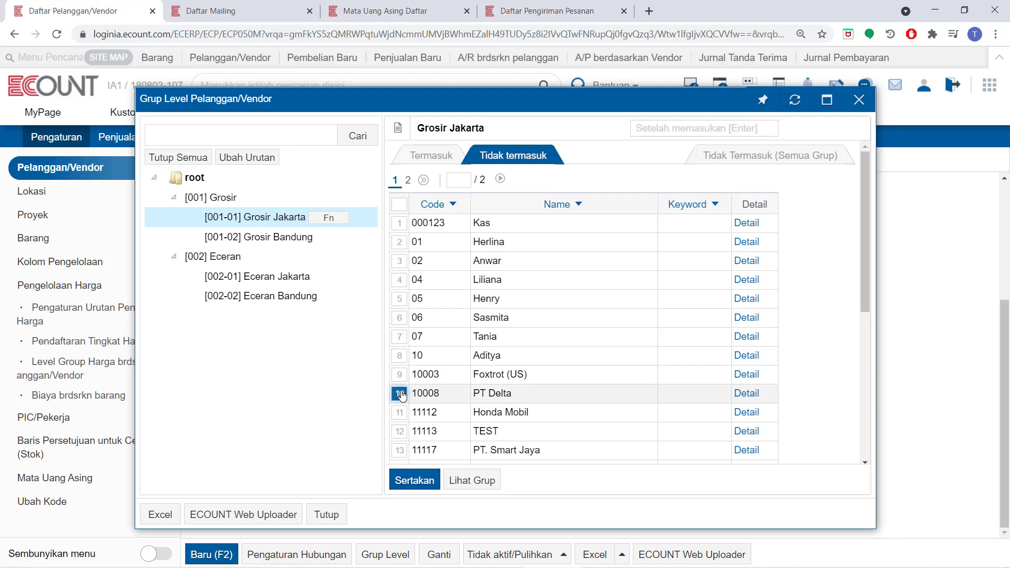
click(415, 482)
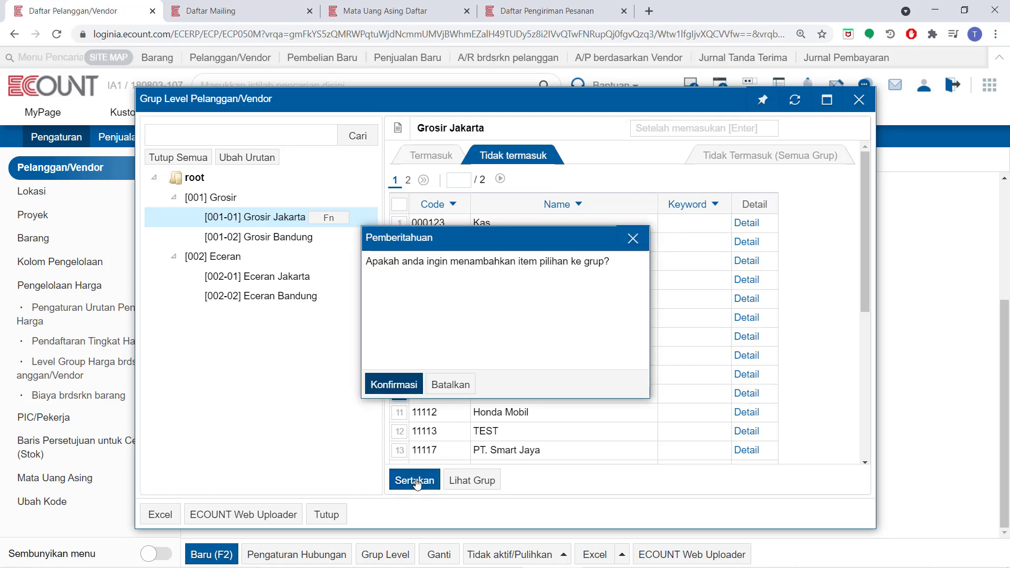
click(394, 384)
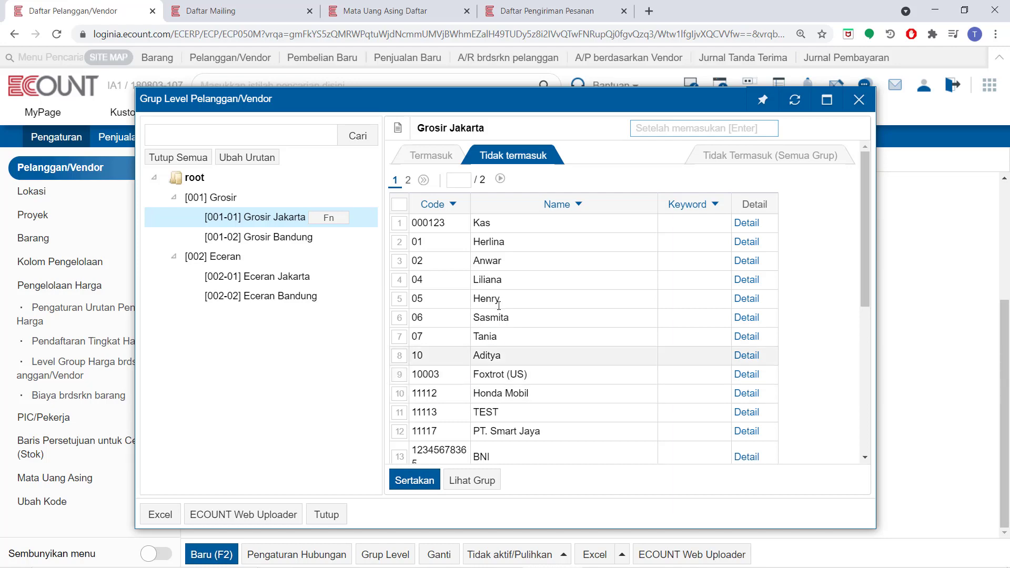
click(426, 153)
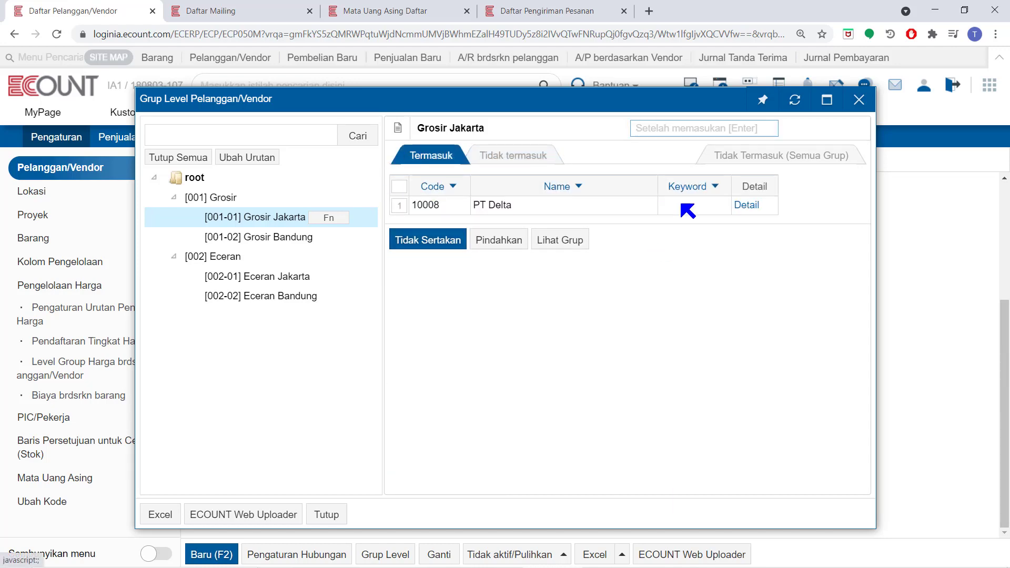
click(327, 515)
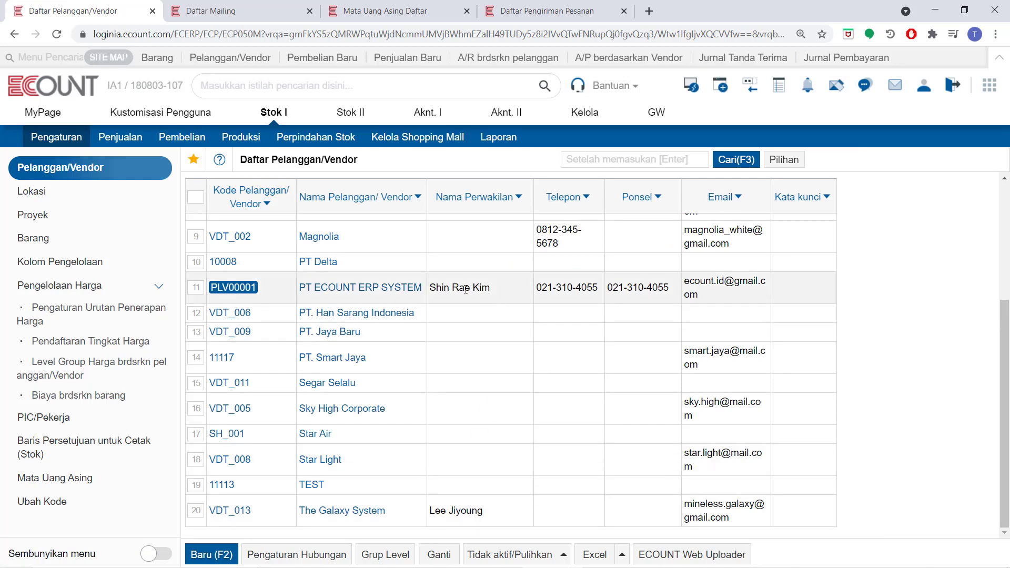
- Open the PT ECOUNT ERP SYSTEM record's detailed information and assign [001] Grosir as its Grup Level Pelanggan/Vendor
click(396, 288)
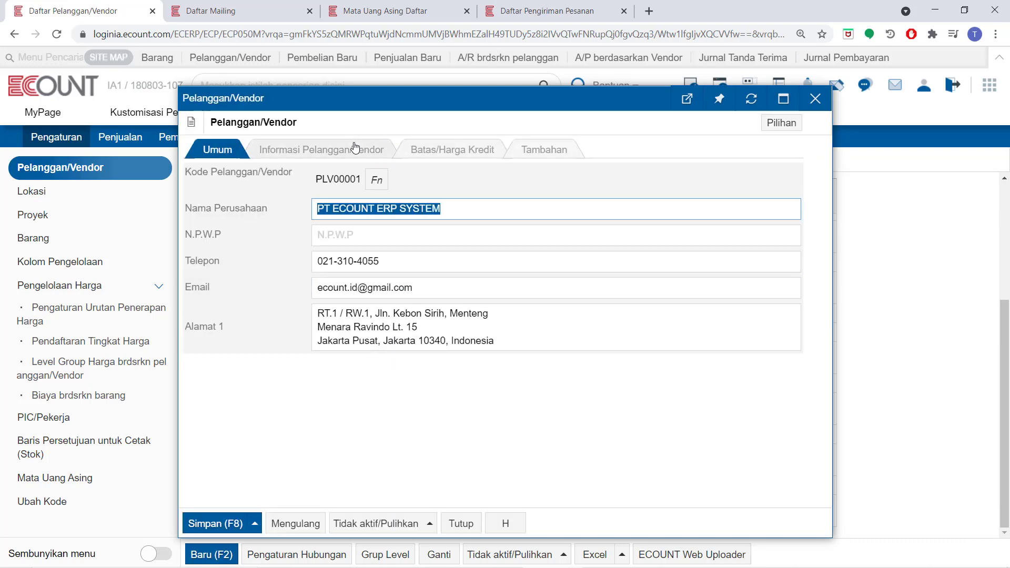
click(356, 149)
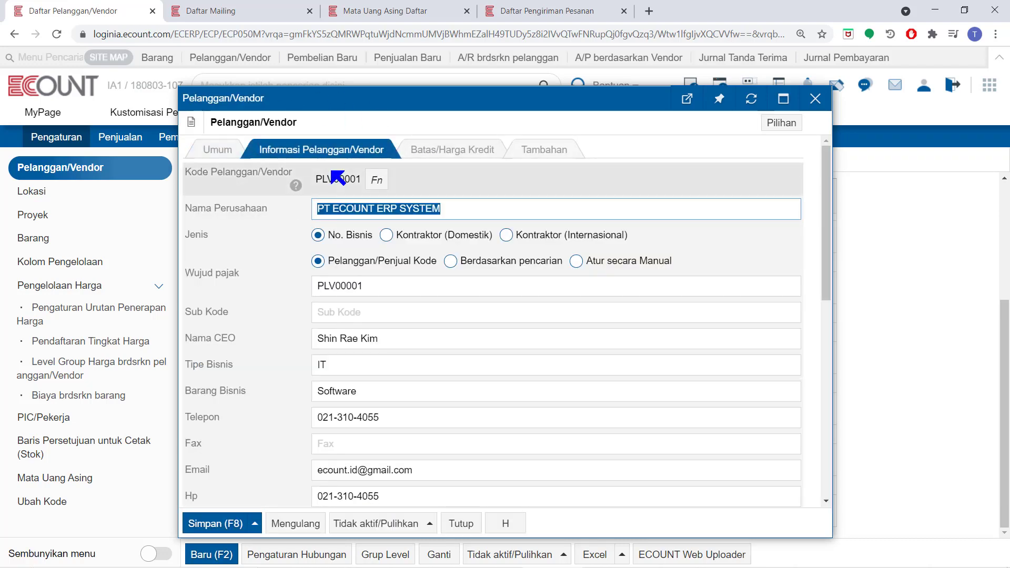
scroll(336, 178, down, 10)
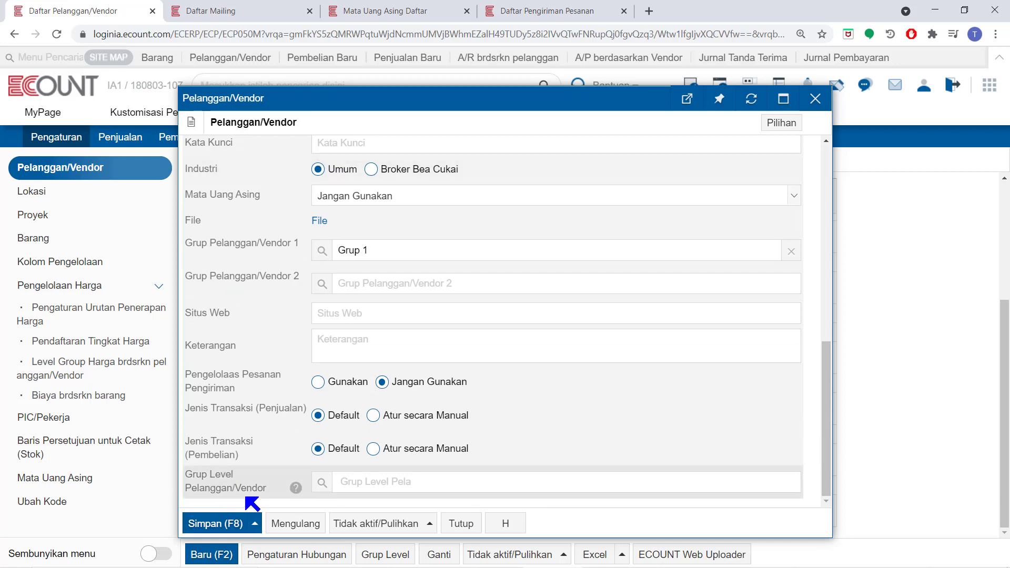
click(322, 483)
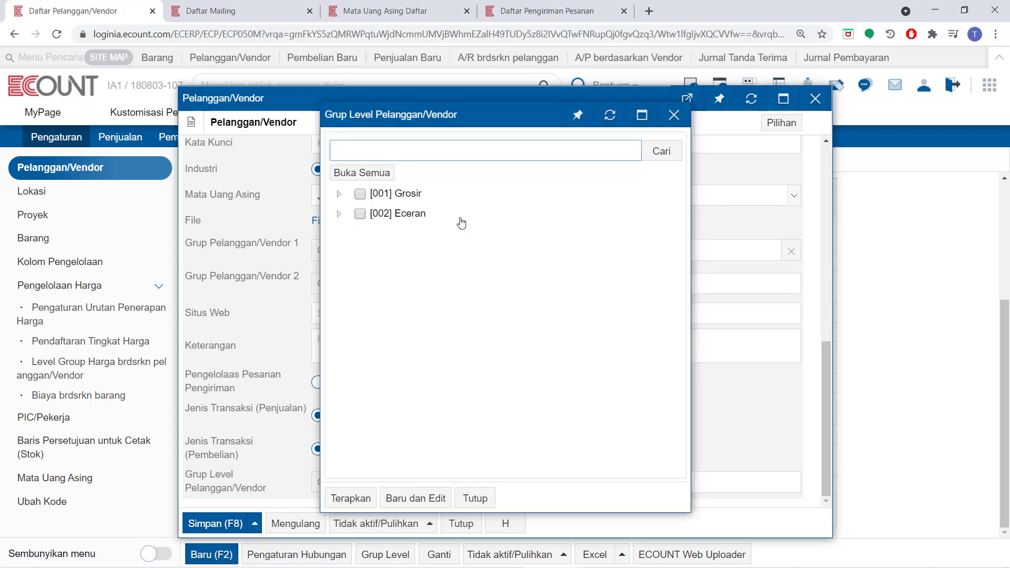
click(360, 194)
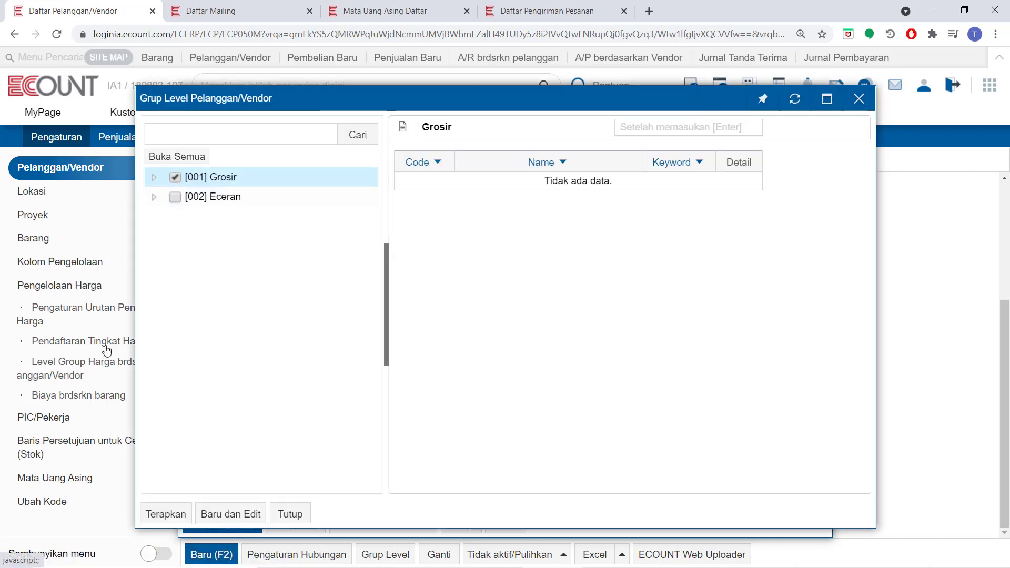
click(163, 515)
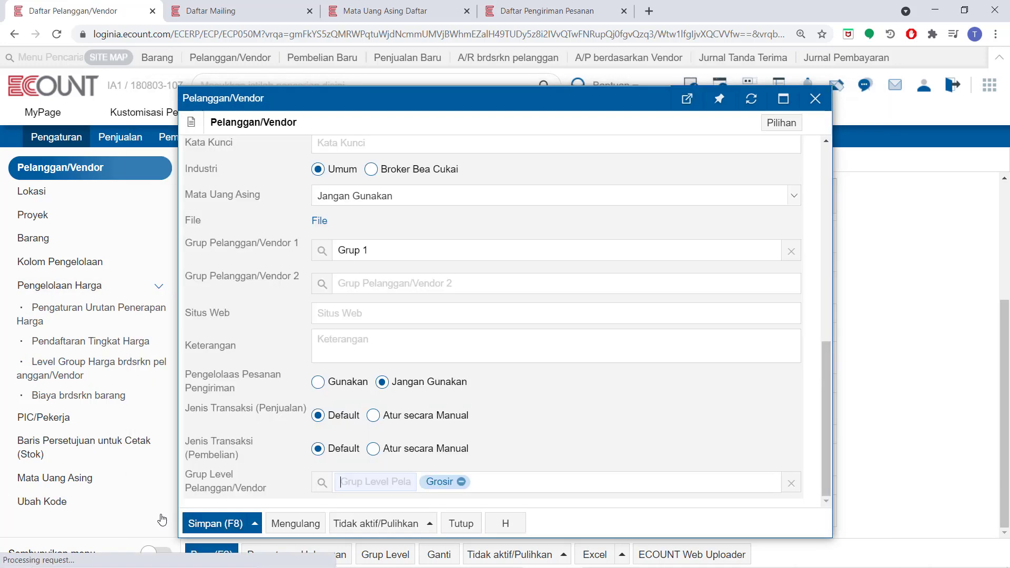